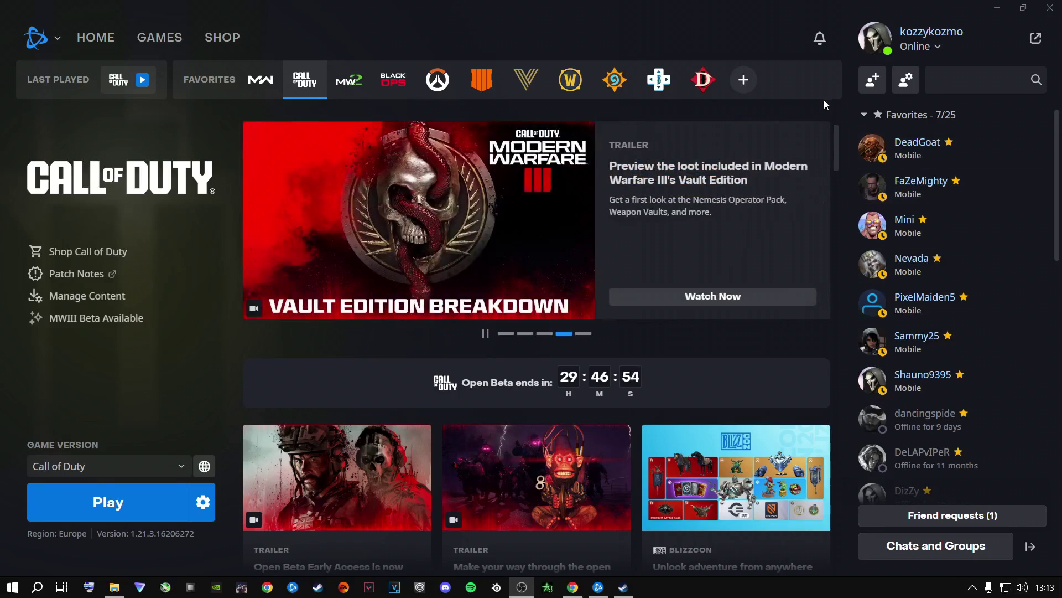
Bring up Call of Duty and open its install folder in File Explorer
{"action": "left_click", "coordinate": [999, 11]}
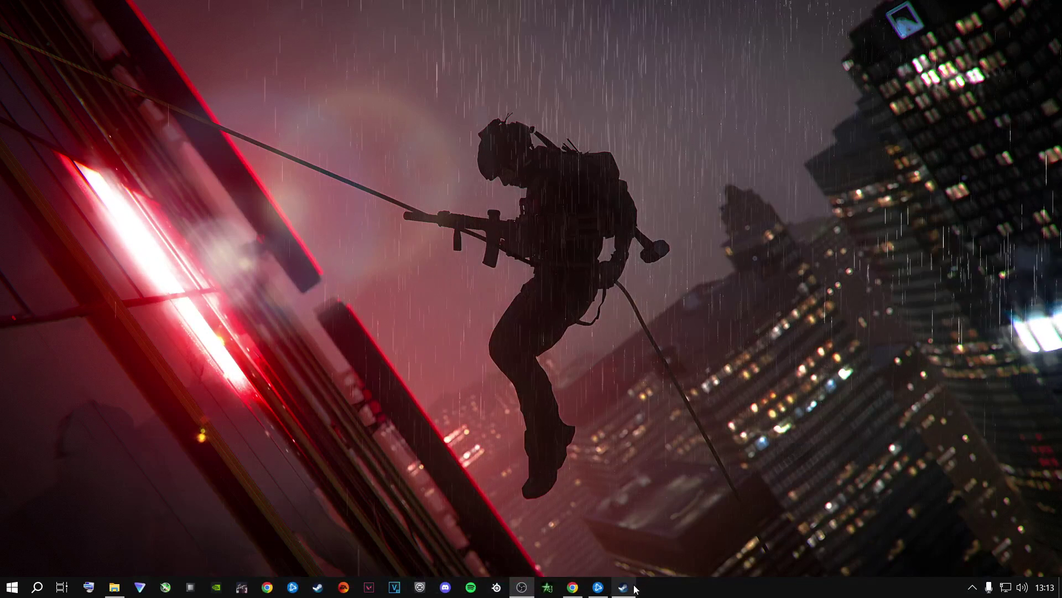
{"action": "left_click", "coordinate": [623, 587]}
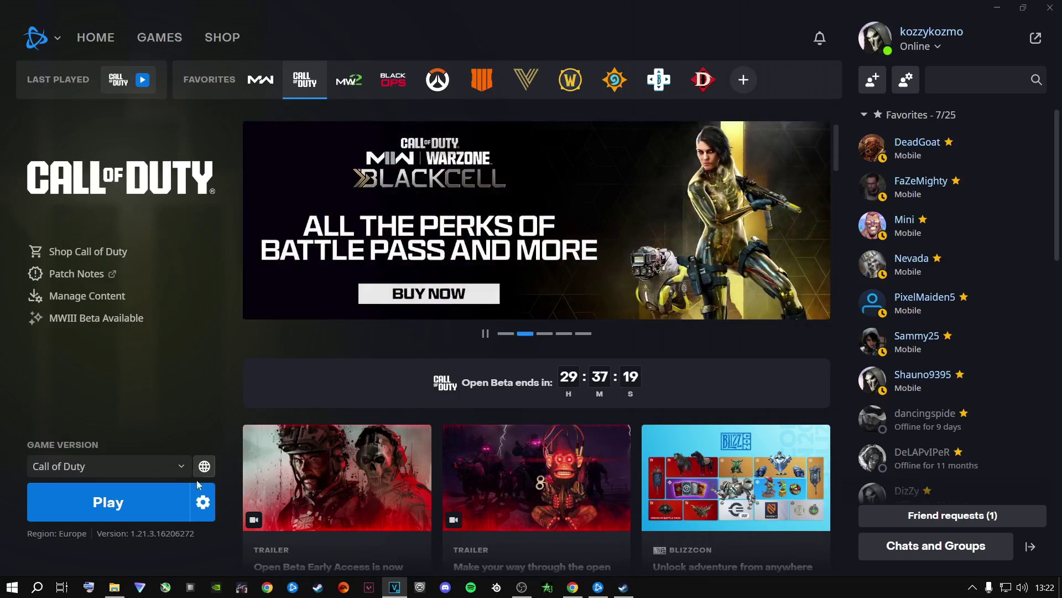
{"action": "left_click", "coordinate": [202, 501]}
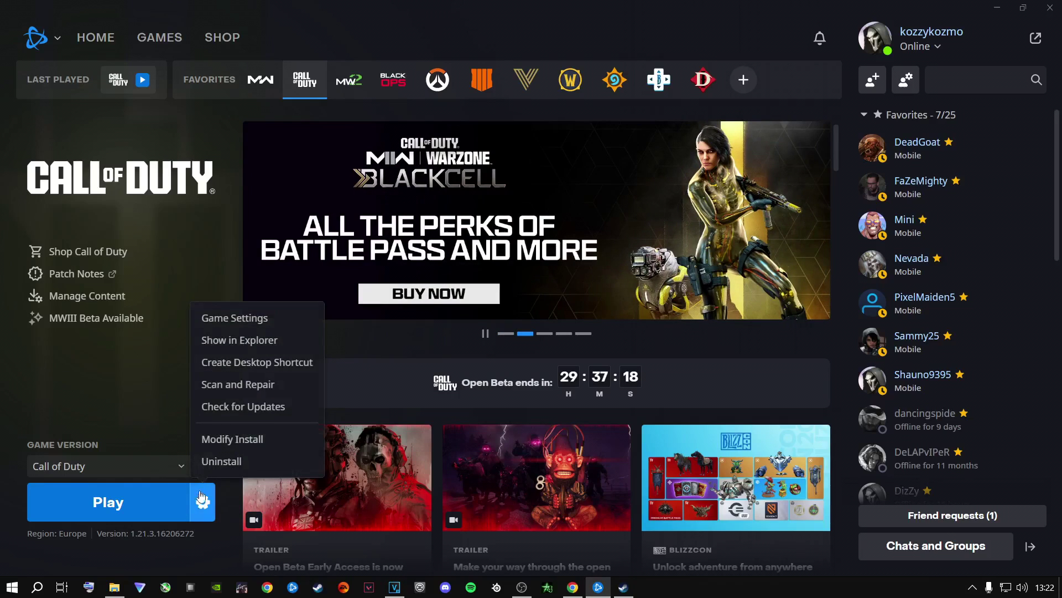
{"action": "left_click", "coordinate": [223, 342]}
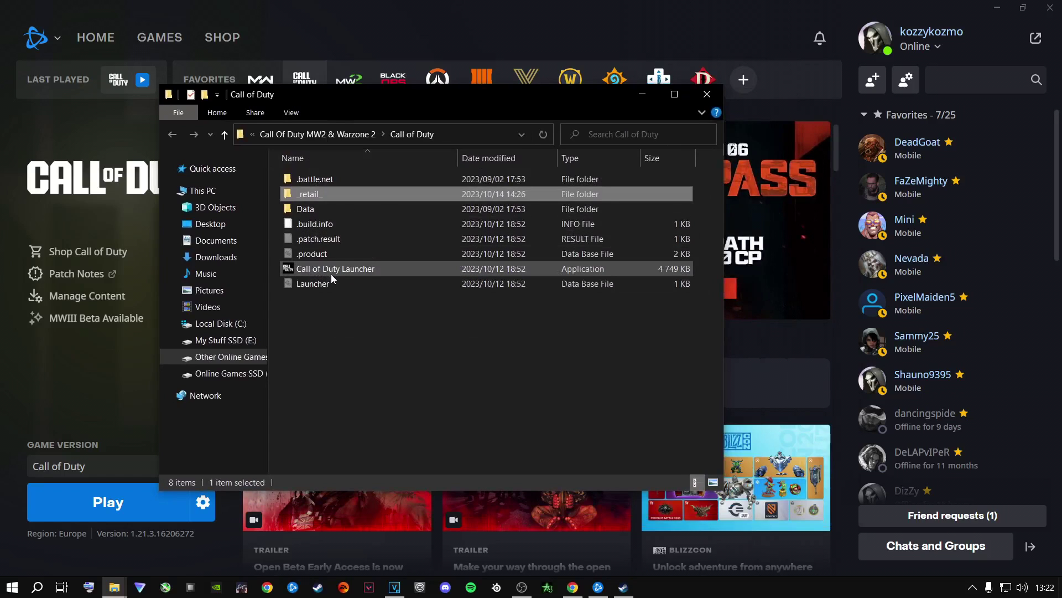
Open the _retail_ folder and bring up the context menu for the cod application
{"action": "double_click", "coordinate": [309, 194]}
{"action": "scroll", "coordinate": [323, 317], "scroll_direction": "down", "scroll_amount": 5}
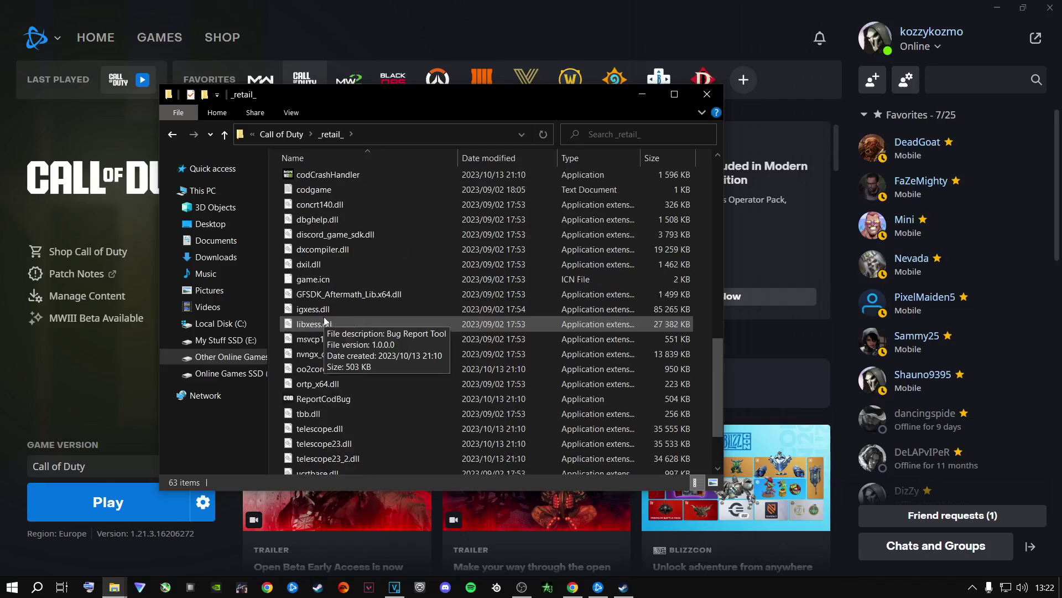
{"action": "scroll", "coordinate": [324, 317], "scroll_direction": "up", "scroll_amount": 2}
{"action": "left_click", "coordinate": [304, 252]}
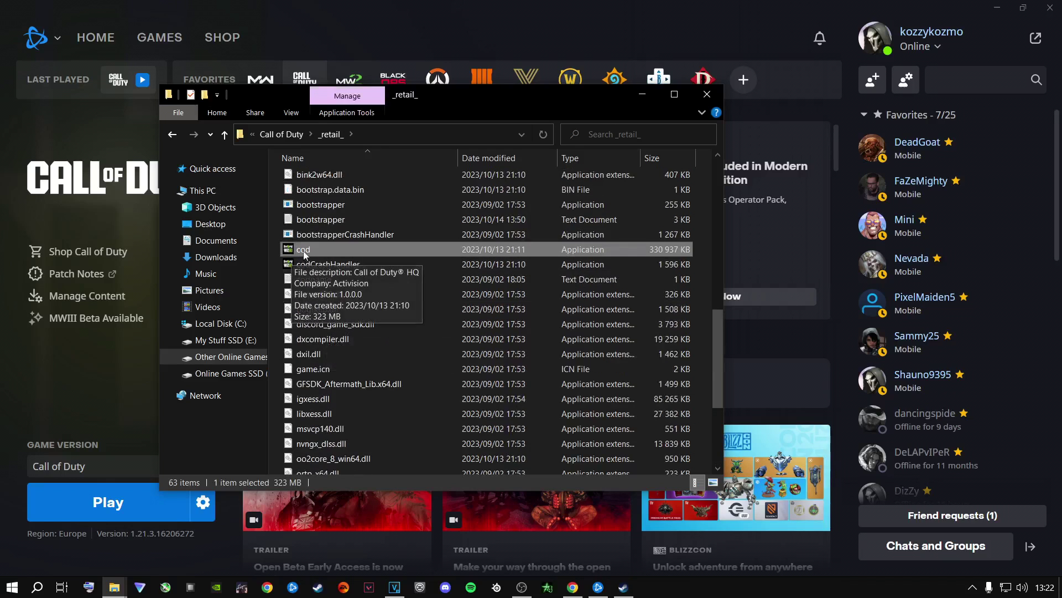
{"action": "right_click", "coordinate": [305, 253]}
In cod's Compatibility properties, disable fullscreen optimizations and enable Run as administrator
{"action": "left_click", "coordinate": [354, 515]}
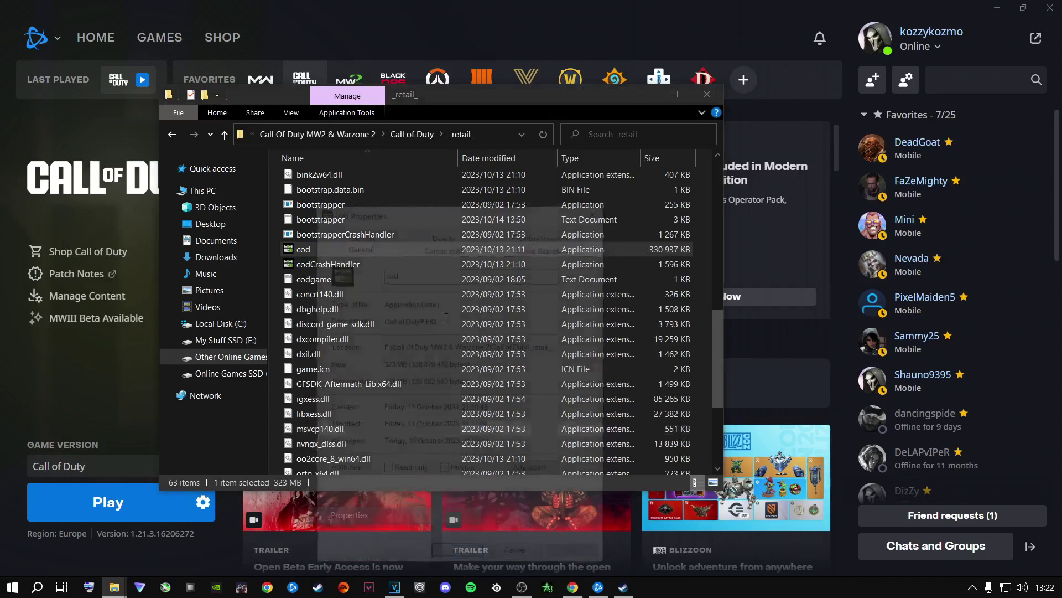
{"action": "left_click", "coordinate": [473, 245]}
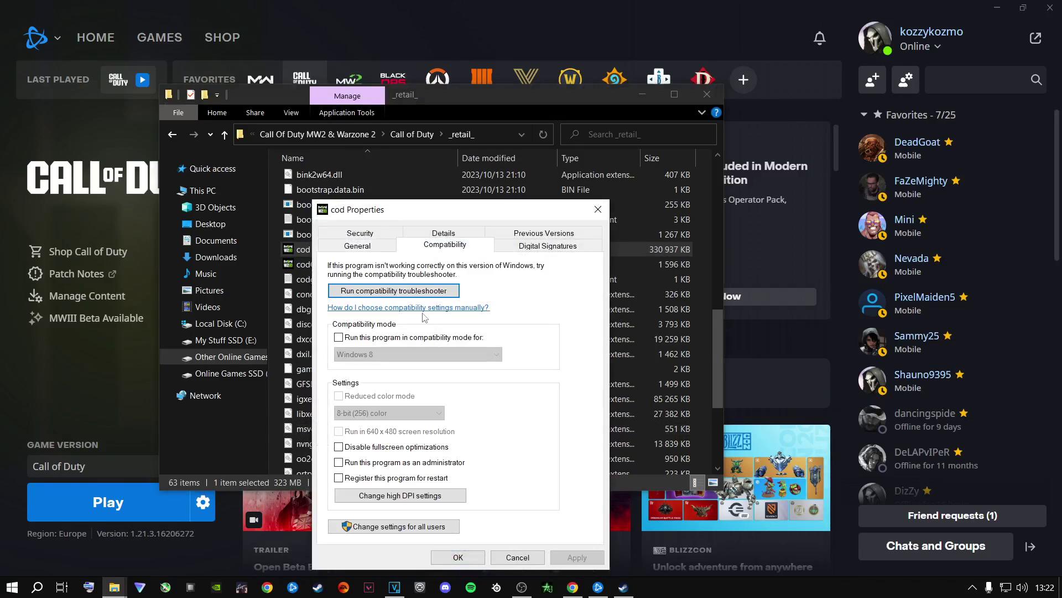
{"action": "left_click", "coordinate": [339, 446]}
{"action": "left_click", "coordinate": [340, 462]}
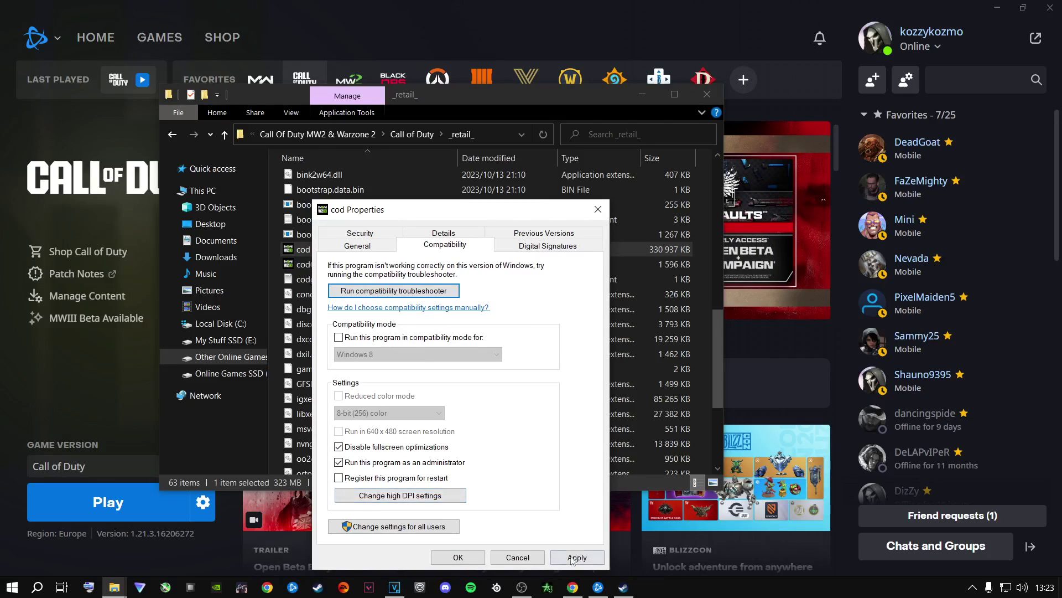
Enable both high-DPI overrides with scaling performed by the application, confirm, and close the folder
{"action": "left_click", "coordinate": [400, 496]}
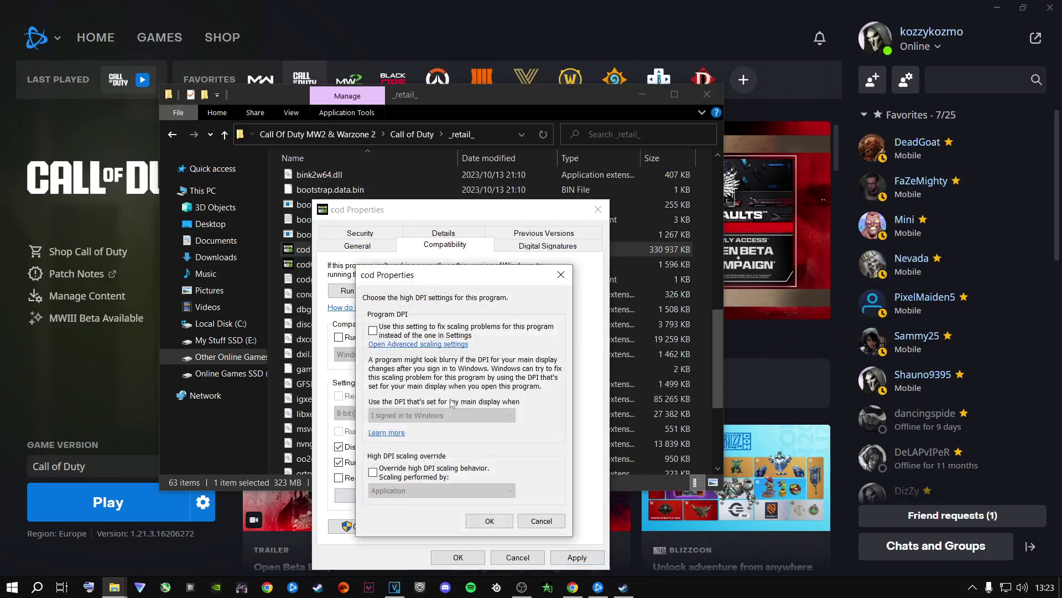
{"action": "left_click", "coordinate": [371, 331]}
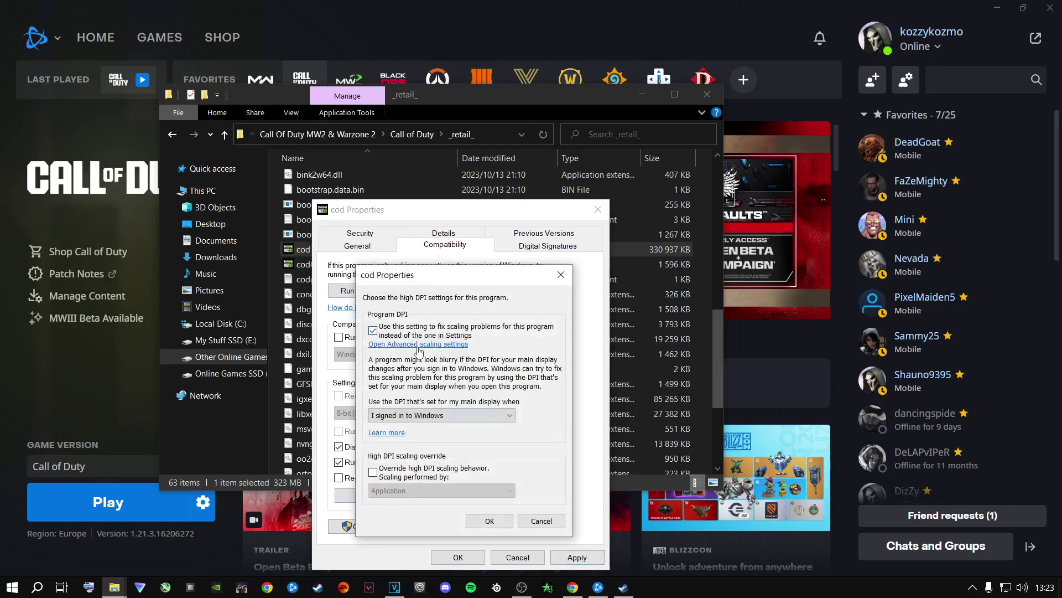
{"action": "left_click", "coordinate": [403, 416]}
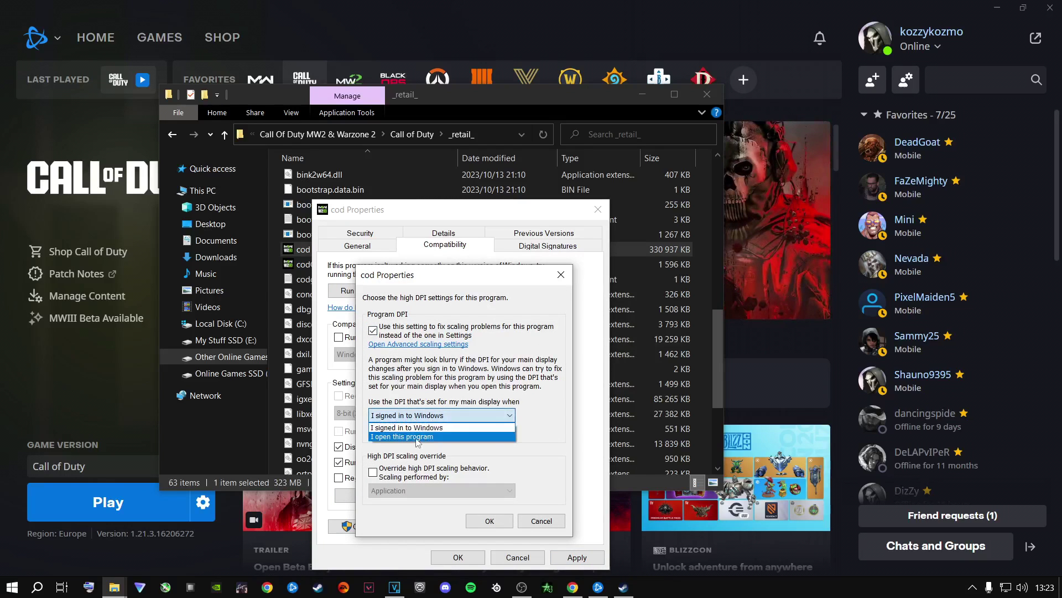
{"action": "left_click", "coordinate": [563, 452]}
{"action": "left_click", "coordinate": [373, 472]}
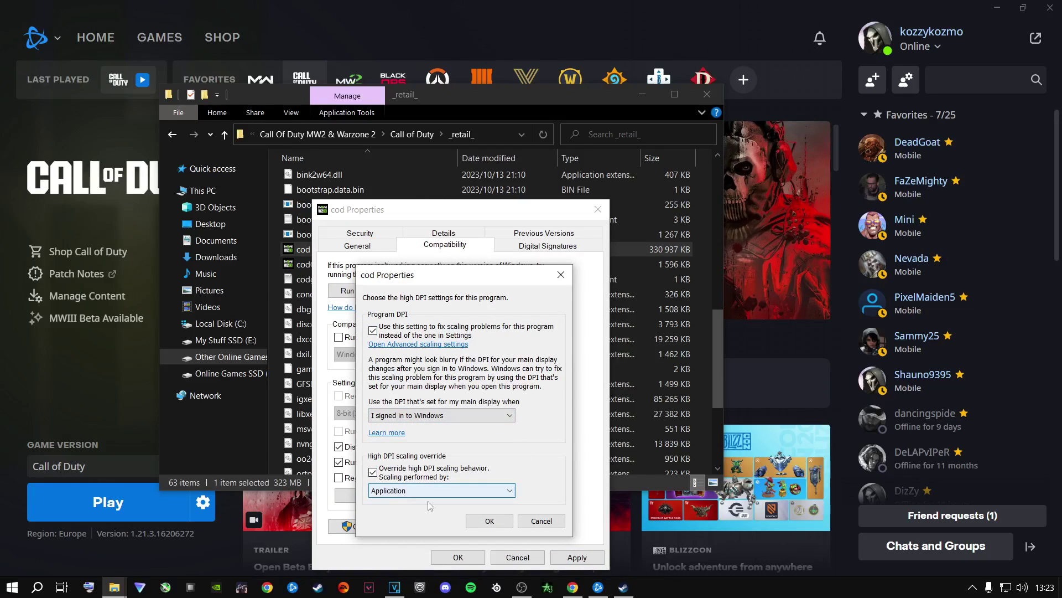
{"action": "left_click", "coordinate": [490, 521]}
{"action": "left_click", "coordinate": [458, 557]}
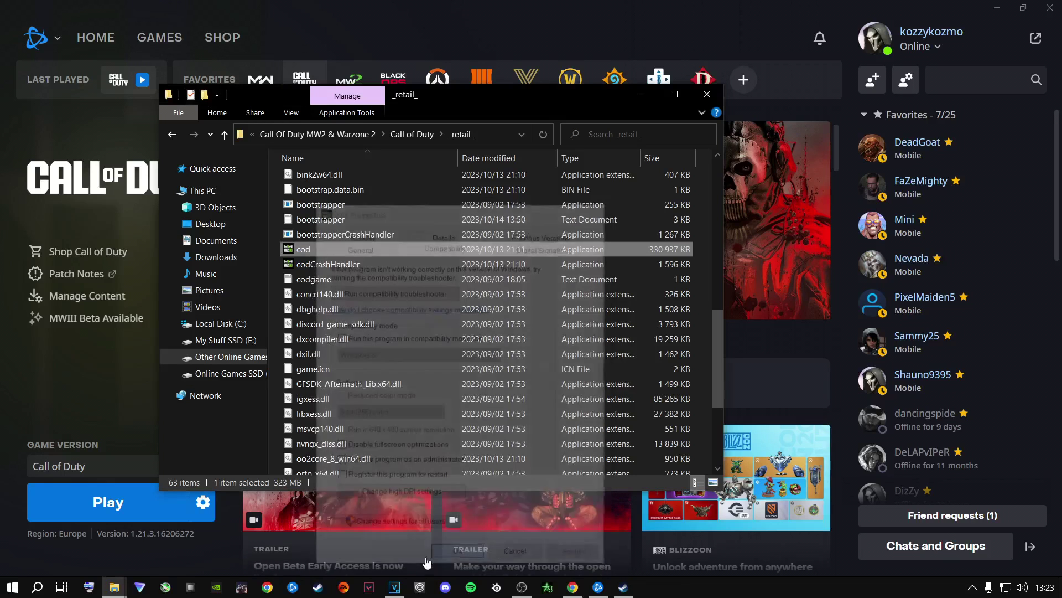
{"action": "left_click", "coordinate": [707, 95]}
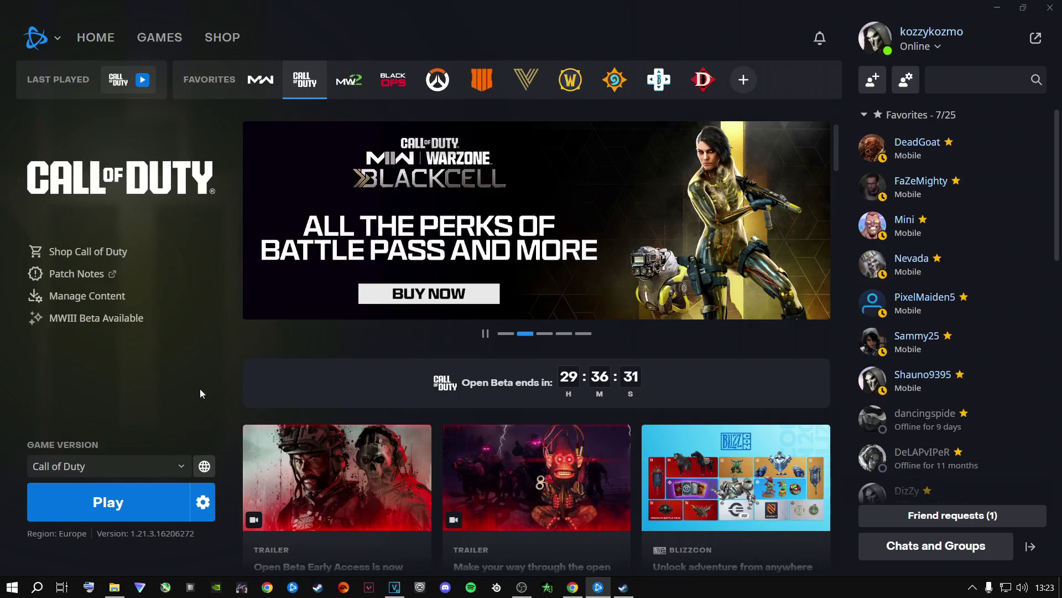
Open Call of Duty's options menu from the gear beside Play
{"action": "left_click", "coordinate": [202, 502]}
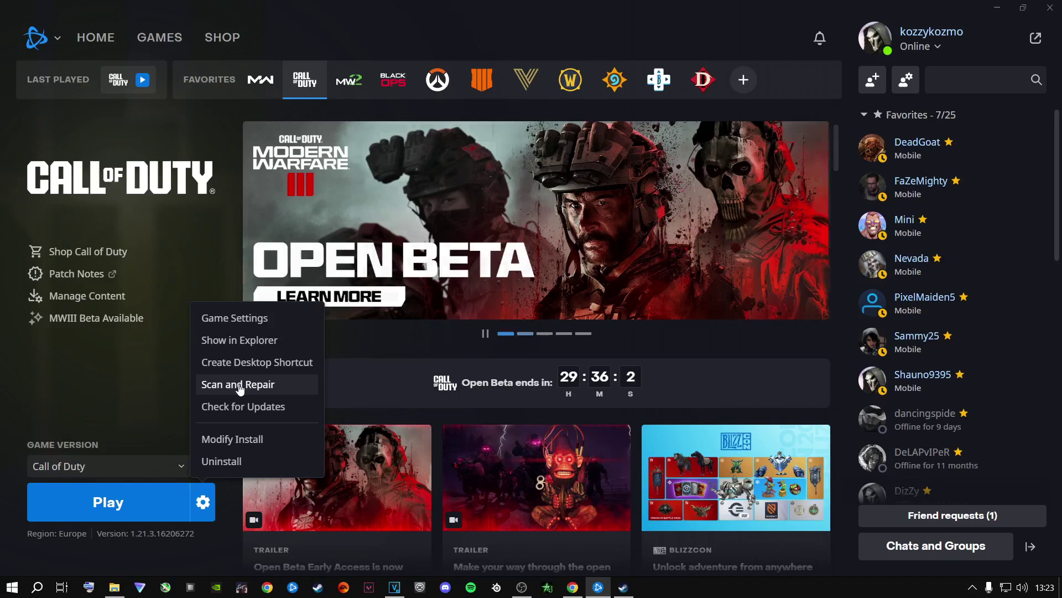
Rename the game's Call of Duty folder to 'Call of Duty mw3' and close Explorer
{"action": "left_click", "coordinate": [238, 340]}
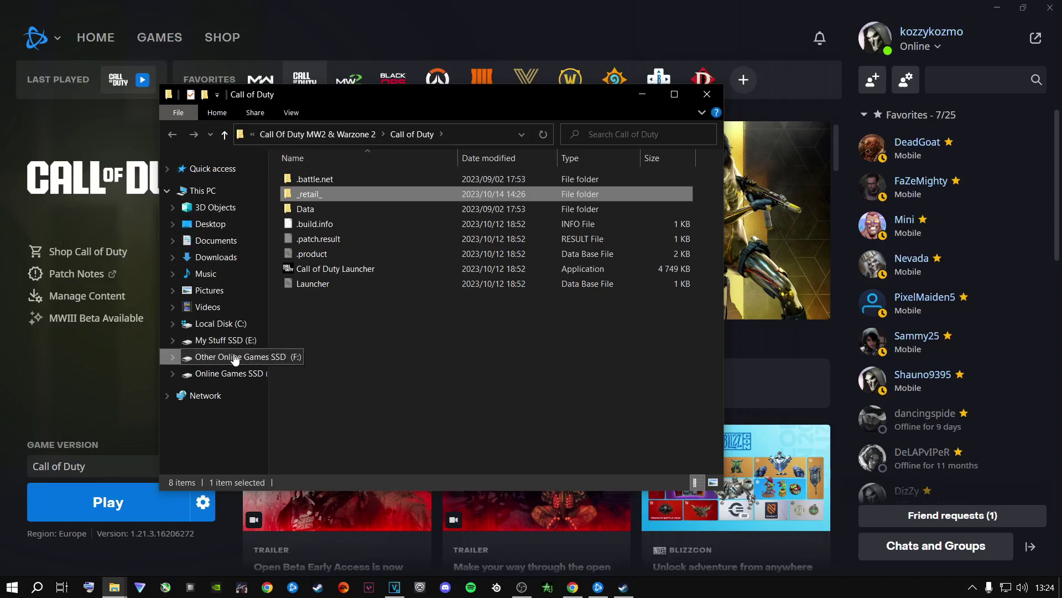
{"action": "left_click", "coordinate": [337, 134]}
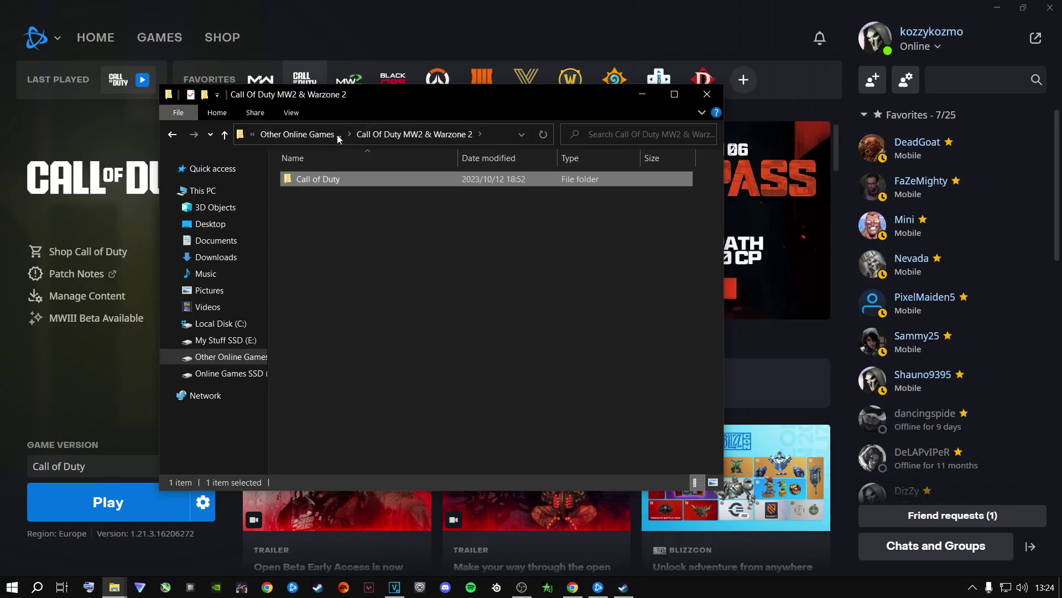
{"action": "right_click", "coordinate": [322, 180]}
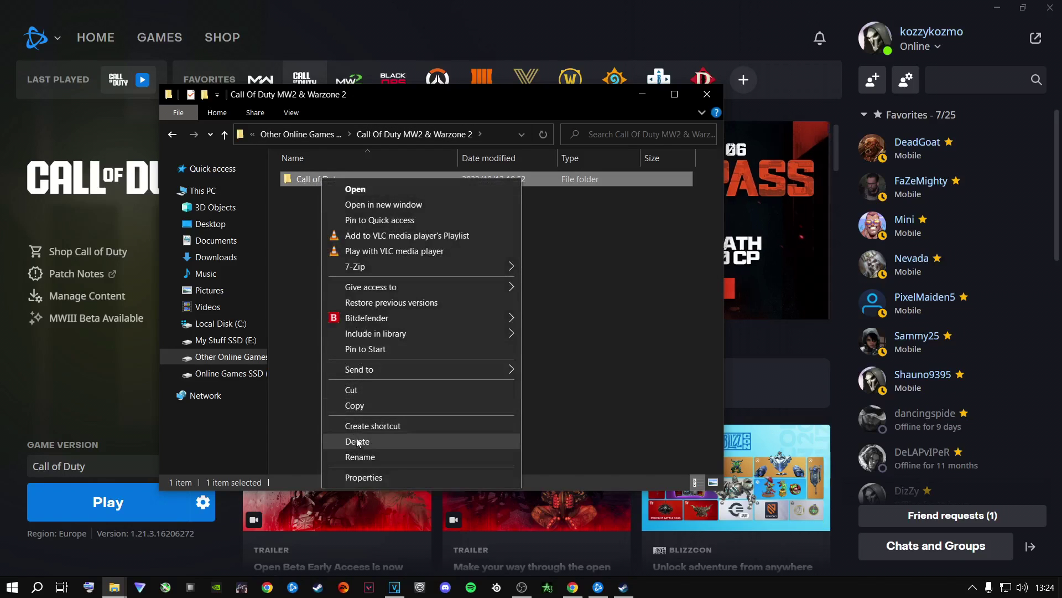
{"action": "left_click", "coordinate": [359, 456]}
{"action": "key", "text": "End"}
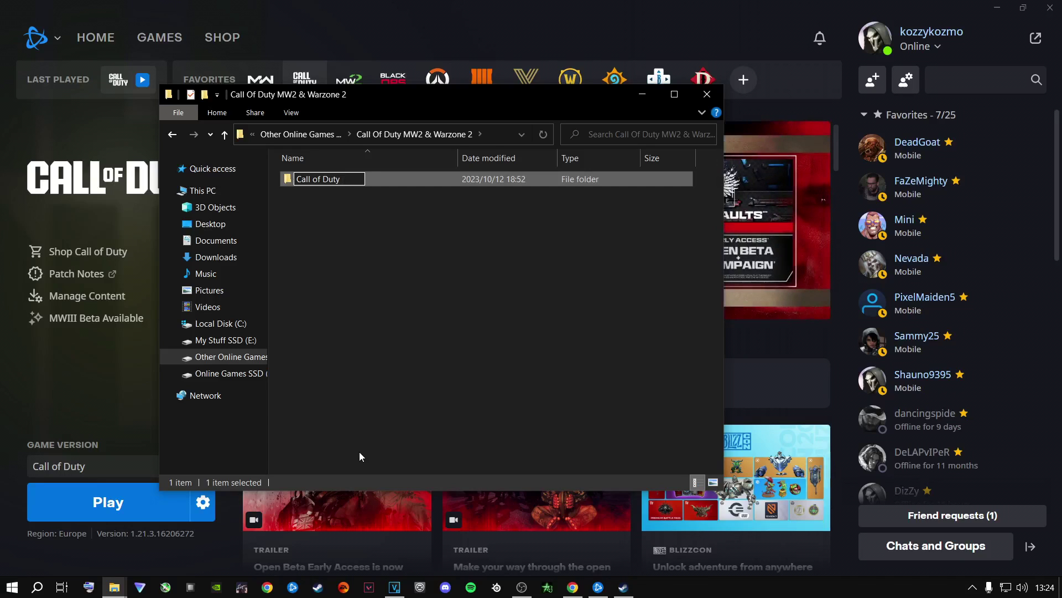
{"action": "type", "text": "mw"}
{"action": "key", "text": "Return"}
{"action": "left_click", "coordinate": [360, 247]}
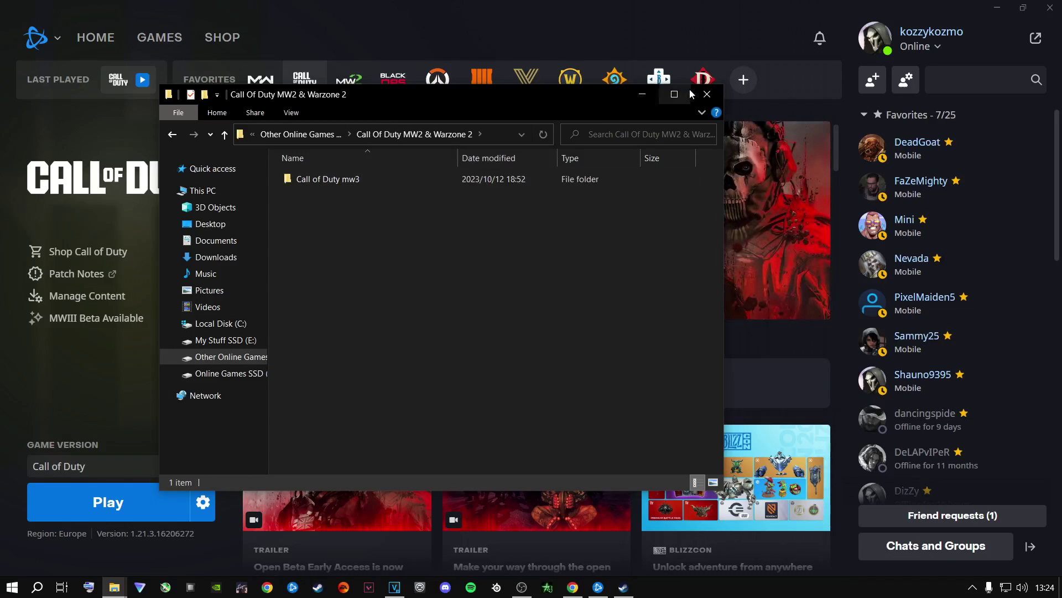
{"action": "left_click", "coordinate": [707, 94]}
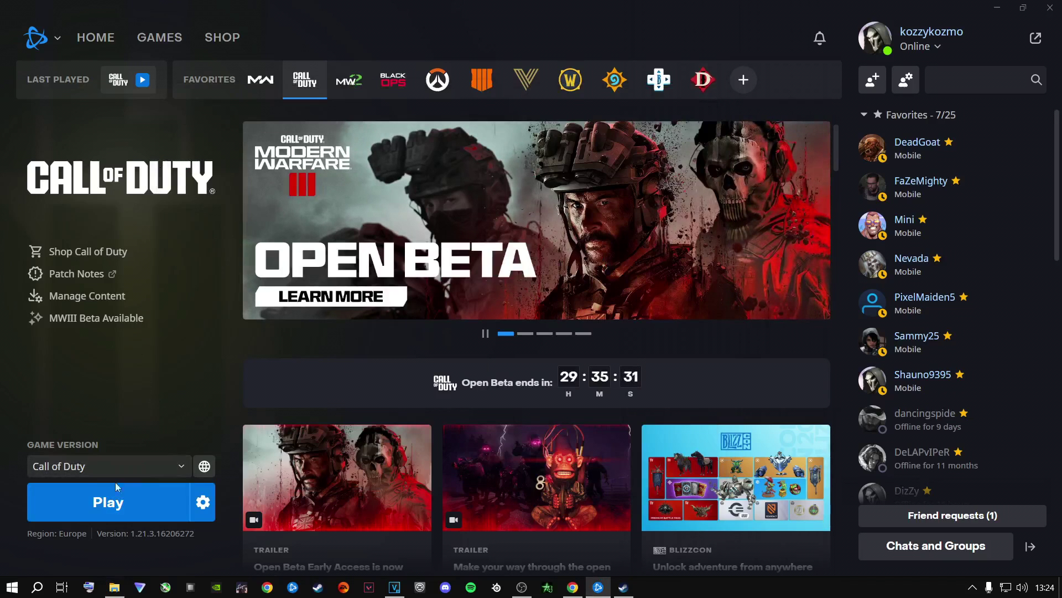
Quit and restart Battle.net, maximize the launcher, and go to the Call of Duty page
{"action": "left_click", "coordinate": [128, 505]}
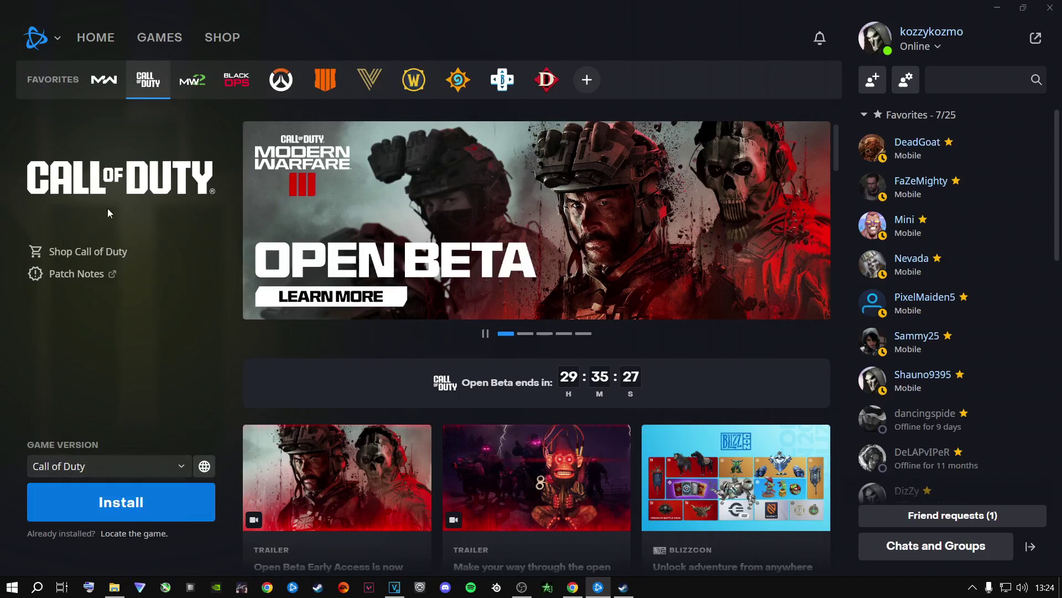
{"action": "left_click", "coordinate": [35, 38]}
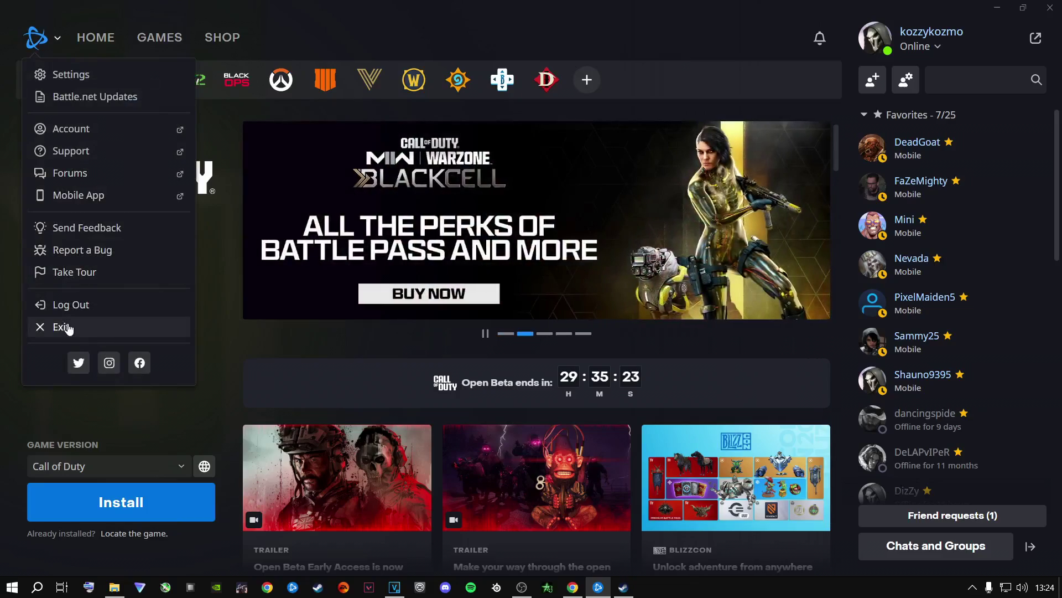
{"action": "left_click", "coordinate": [68, 327]}
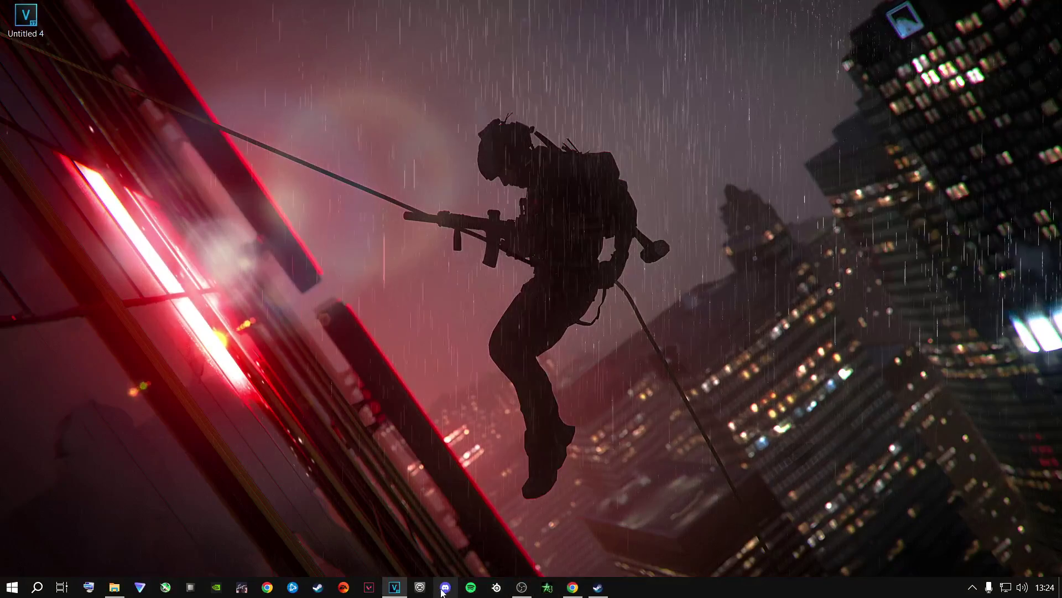
{"action": "left_click", "coordinate": [497, 590]}
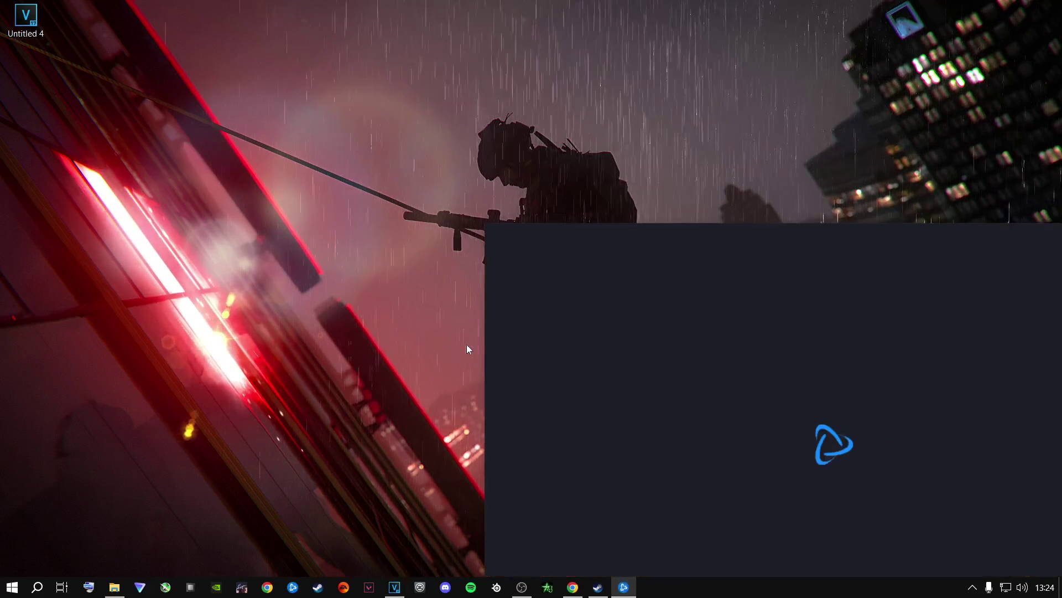
{"action": "left_click_drag", "start_coordinate": [698, 237], "coordinate": [437, 6]}
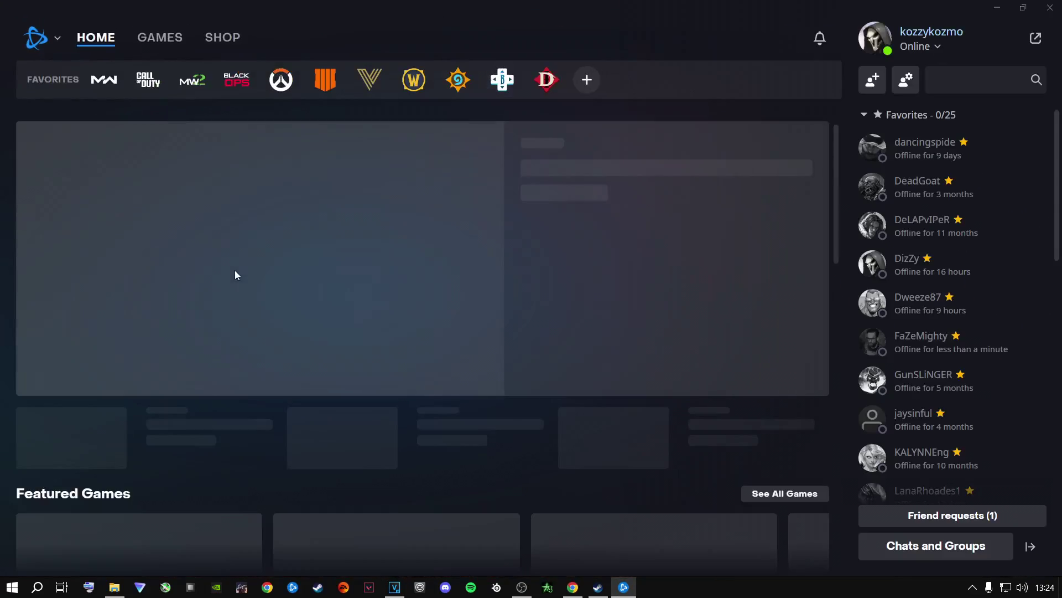
{"action": "left_click", "coordinate": [146, 83]}
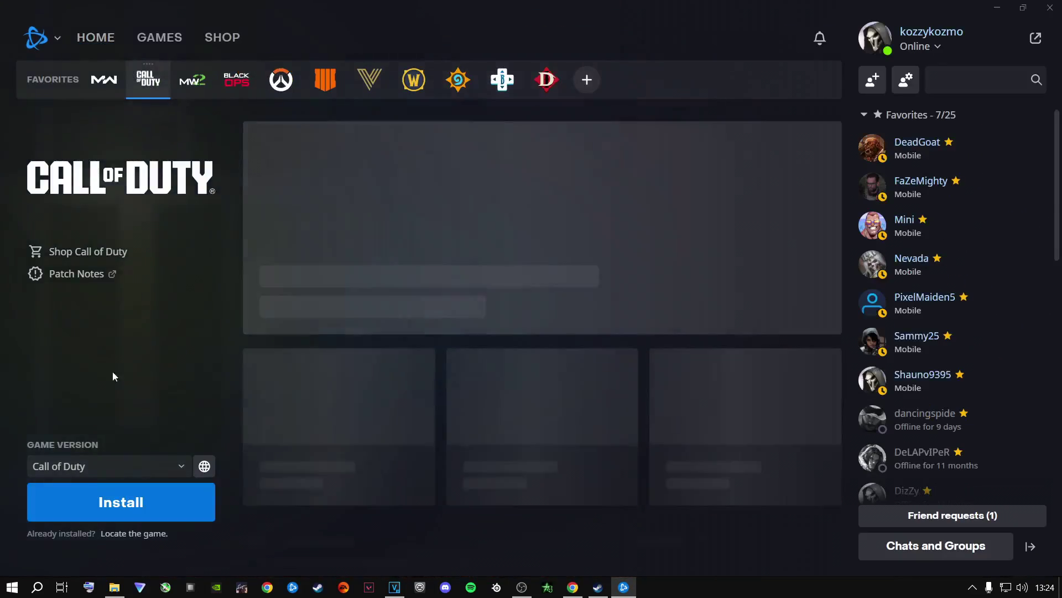
Locate the game by selecting the existing Call of Duty mw3 folder
{"action": "left_click", "coordinate": [118, 534]}
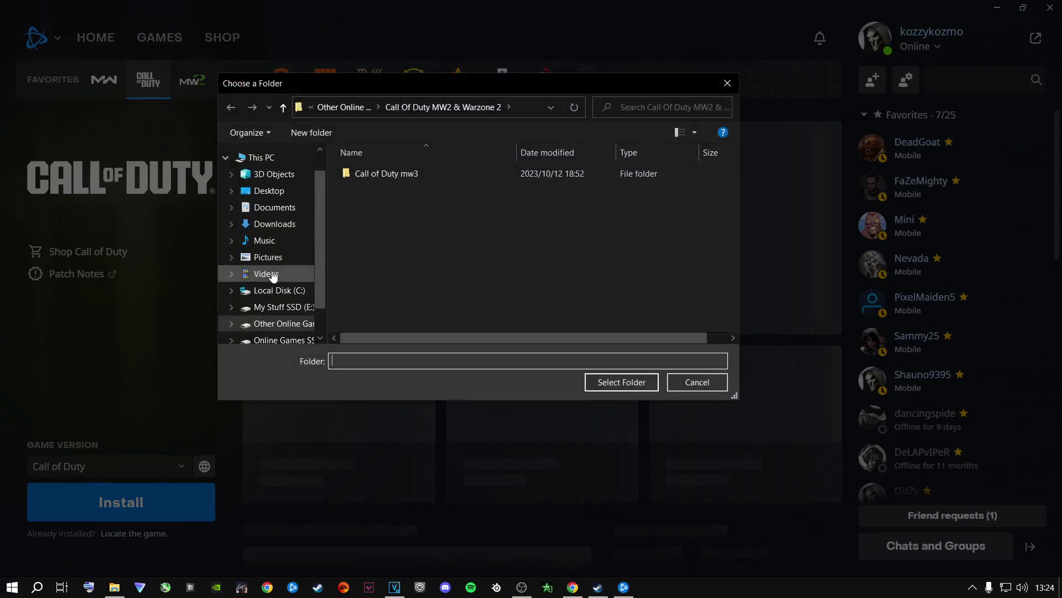
{"action": "left_click", "coordinate": [397, 171]}
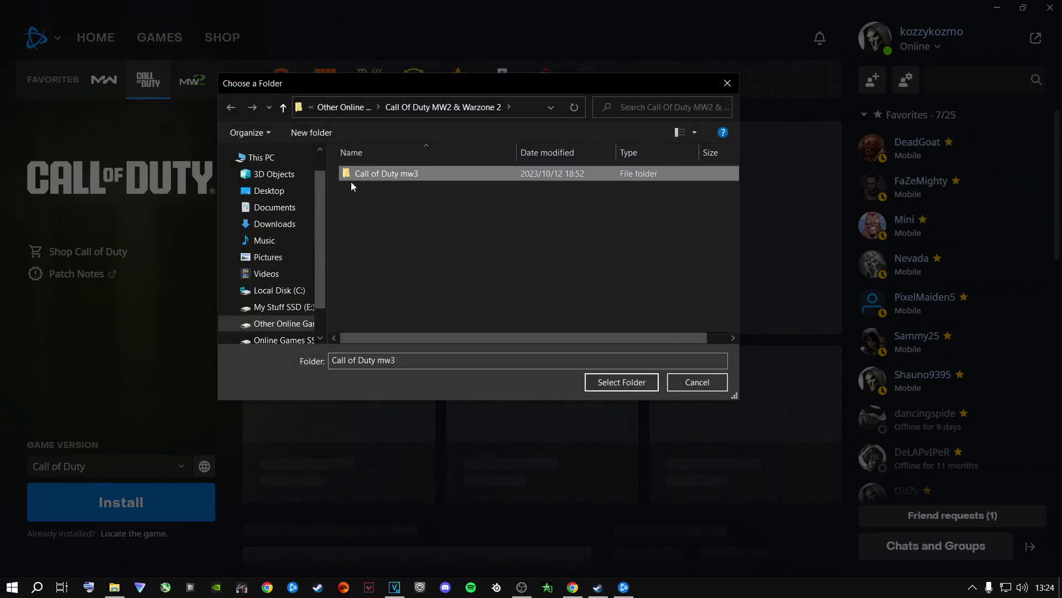
{"action": "left_click", "coordinate": [609, 385]}
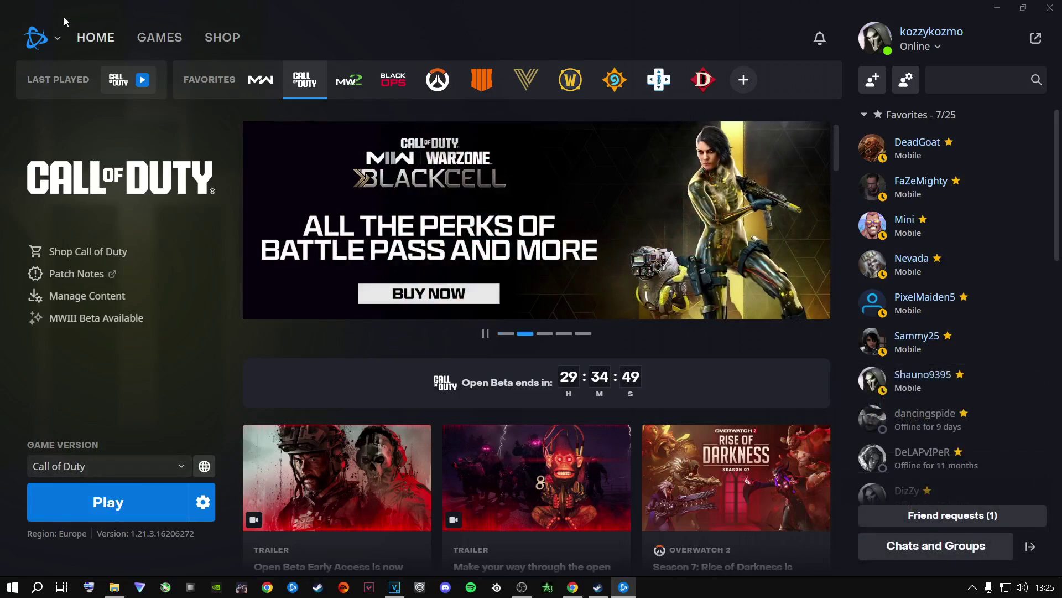
{"action": "left_click", "coordinate": [48, 41]}
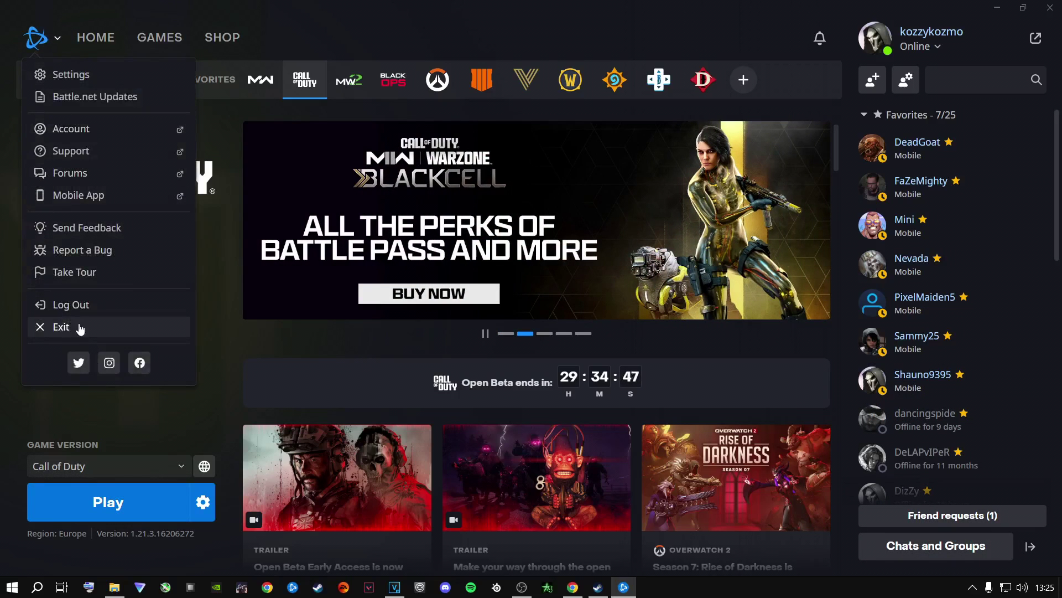
{"action": "left_click", "coordinate": [179, 430]}
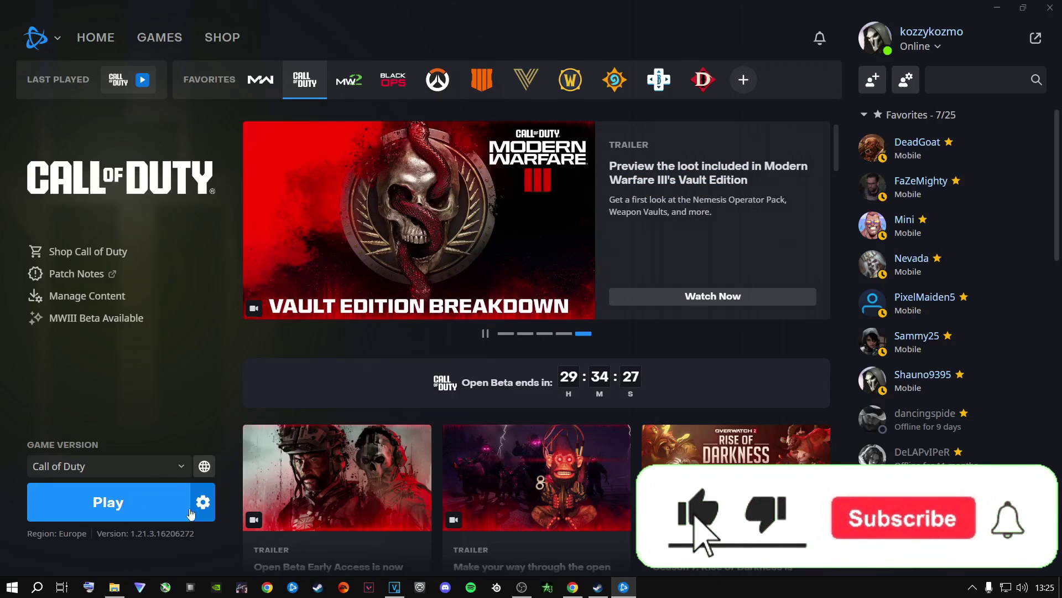
{"action": "left_click", "coordinate": [124, 503]}
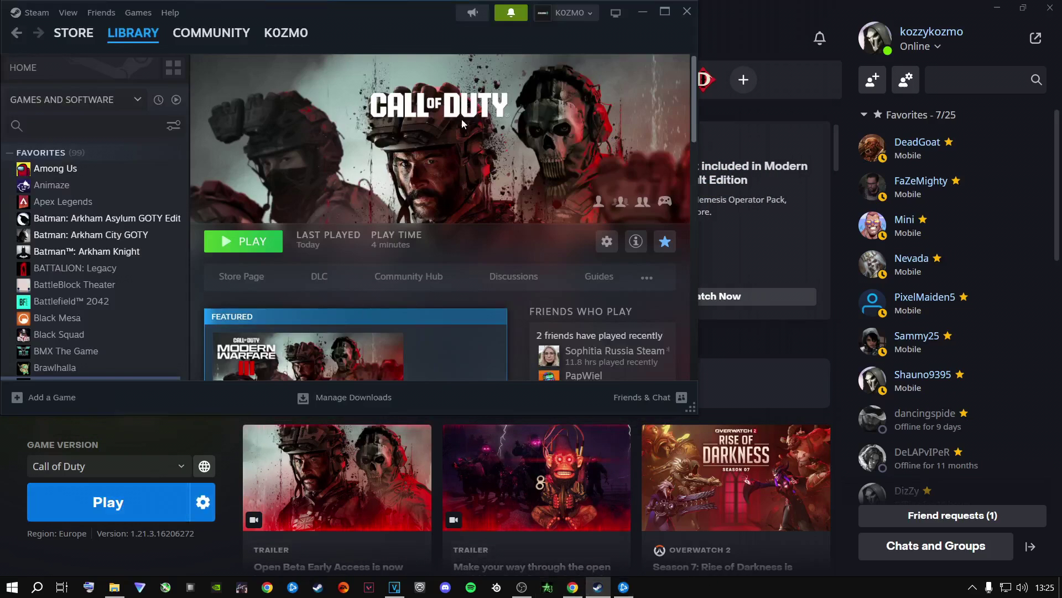
Maximize Steam and show Call of Duty's Installed Files properties (73.38 GB on G:)
{"action": "double_click", "coordinate": [424, 15]}
{"action": "right_click", "coordinate": [81, 384]}
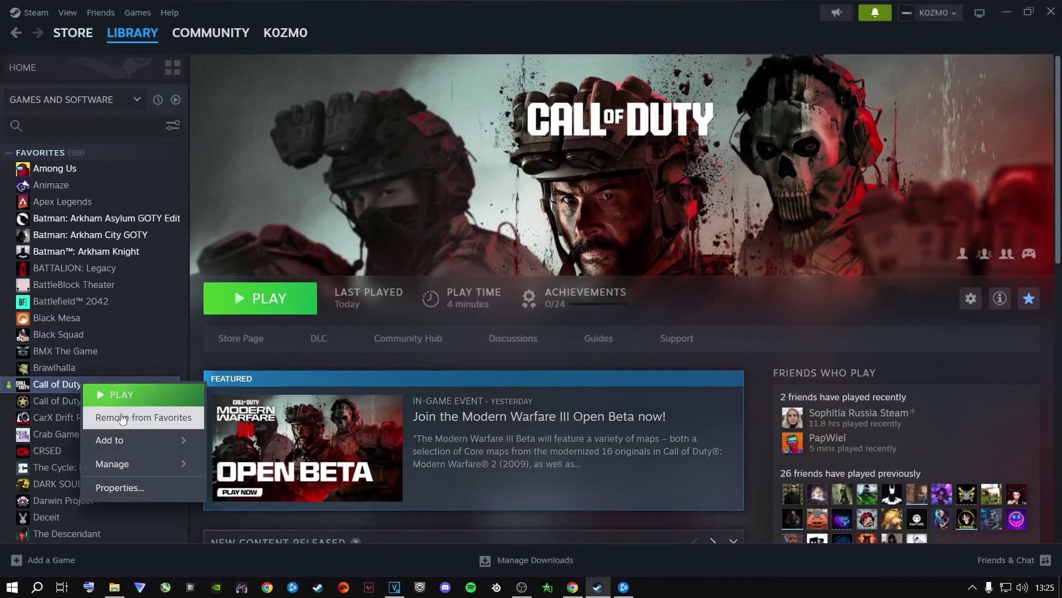
{"action": "left_click", "coordinate": [307, 458]}
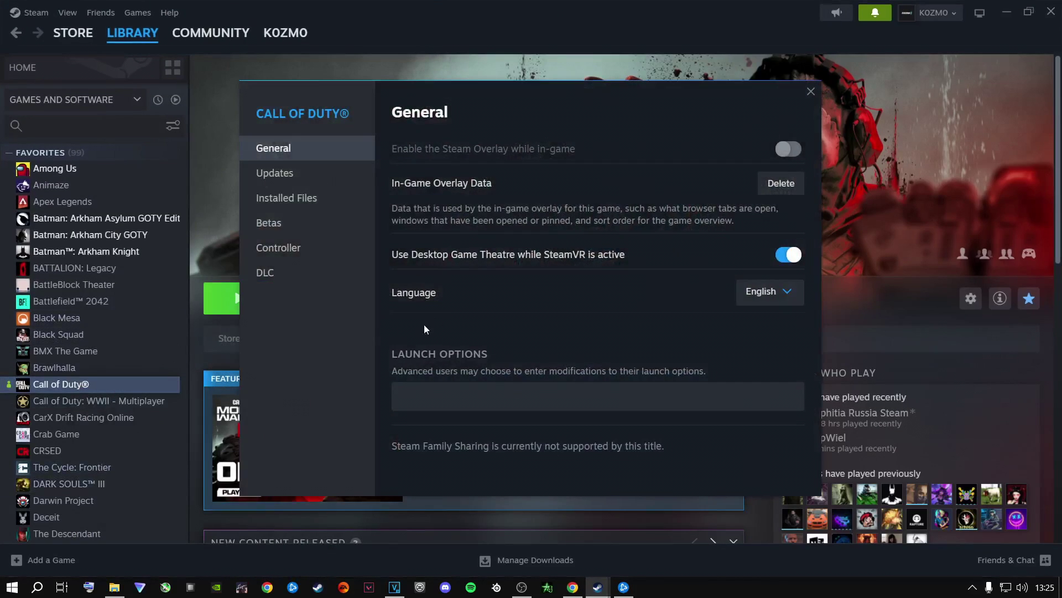
{"action": "left_click", "coordinate": [288, 199]}
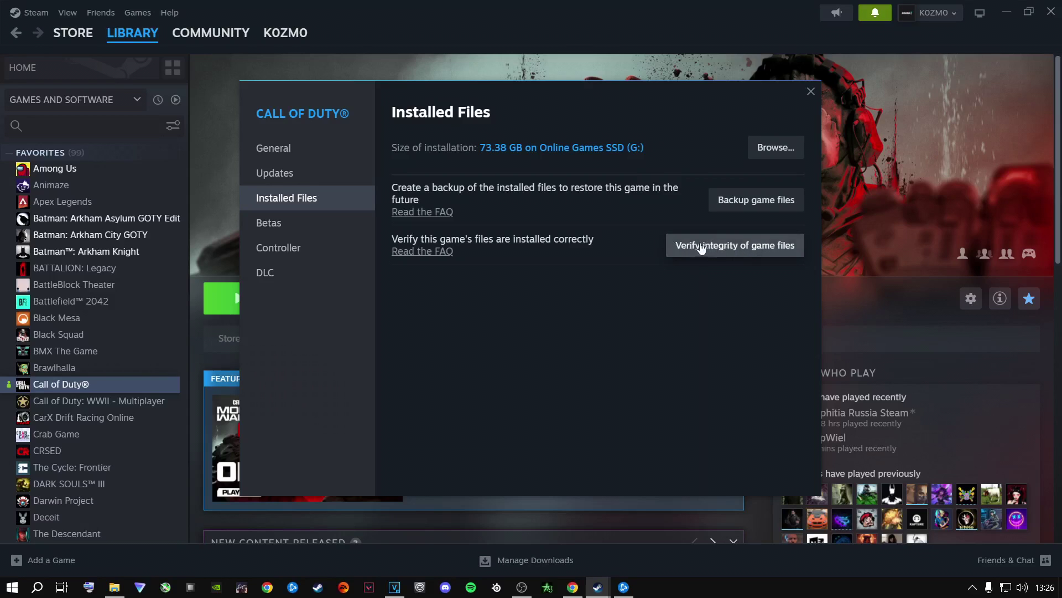
Verify Call of Duty's game files, then open the Call of Duty HQ folder maximized in Explorer
{"action": "left_click", "coordinate": [724, 247]}
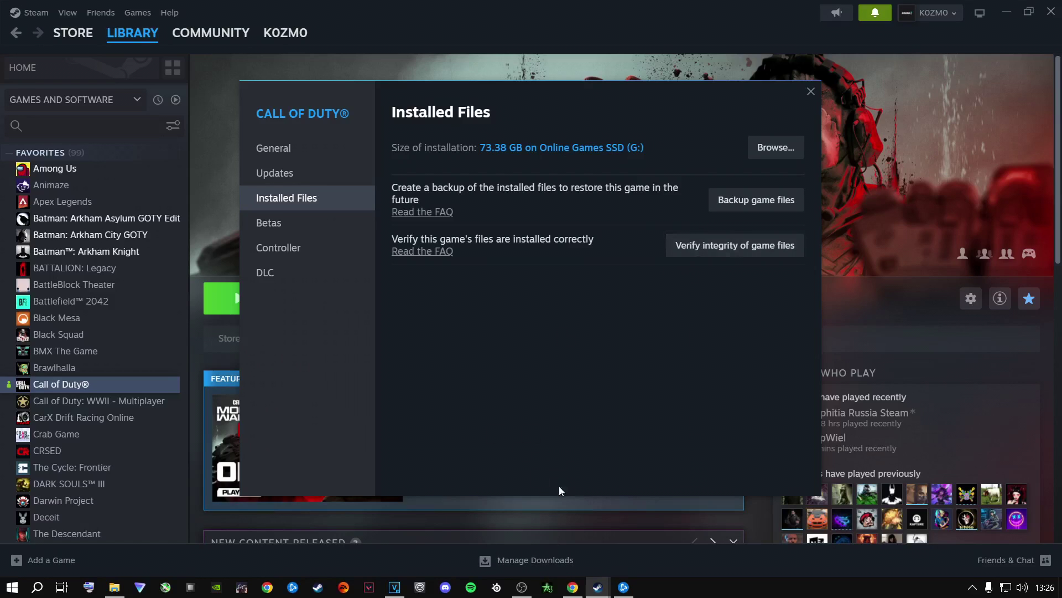
{"action": "mouse_move", "coordinate": [607, 588]}
{"action": "left_click", "coordinate": [777, 151]}
{"action": "mouse_move", "coordinate": [113, 588]}
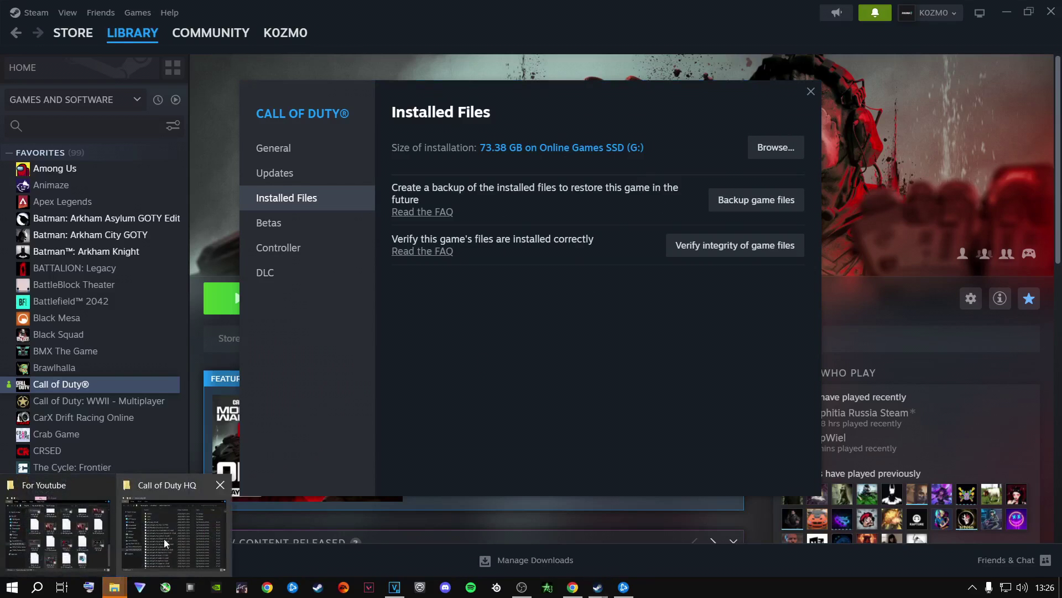
{"action": "left_click", "coordinate": [171, 531]}
{"action": "double_click", "coordinate": [442, 94]}
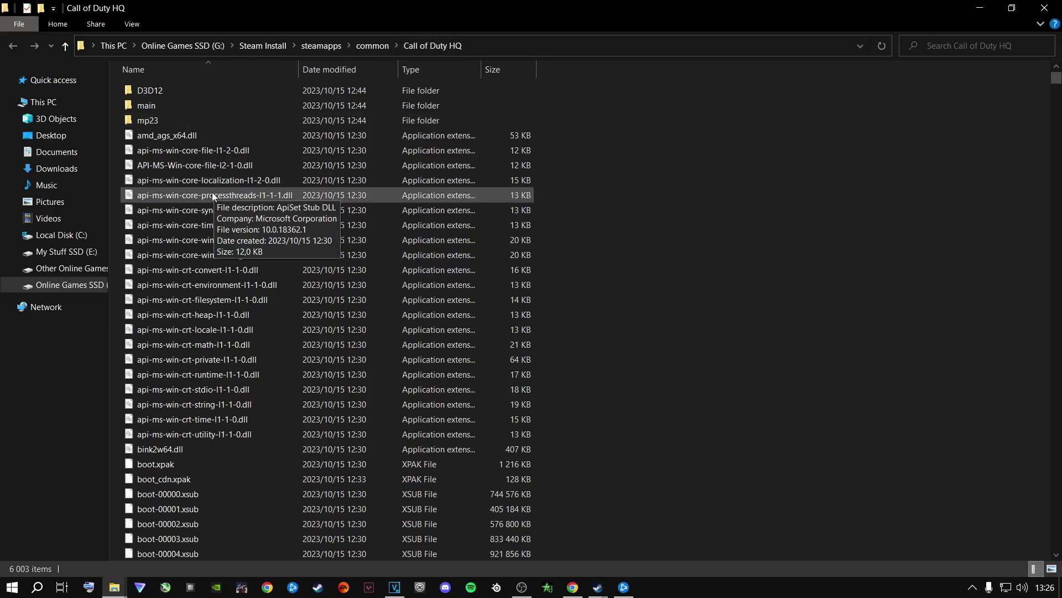
In steamapps\common, create a new folder and type the name 'Call Of Duty mw3'
{"action": "left_click", "coordinate": [372, 45]}
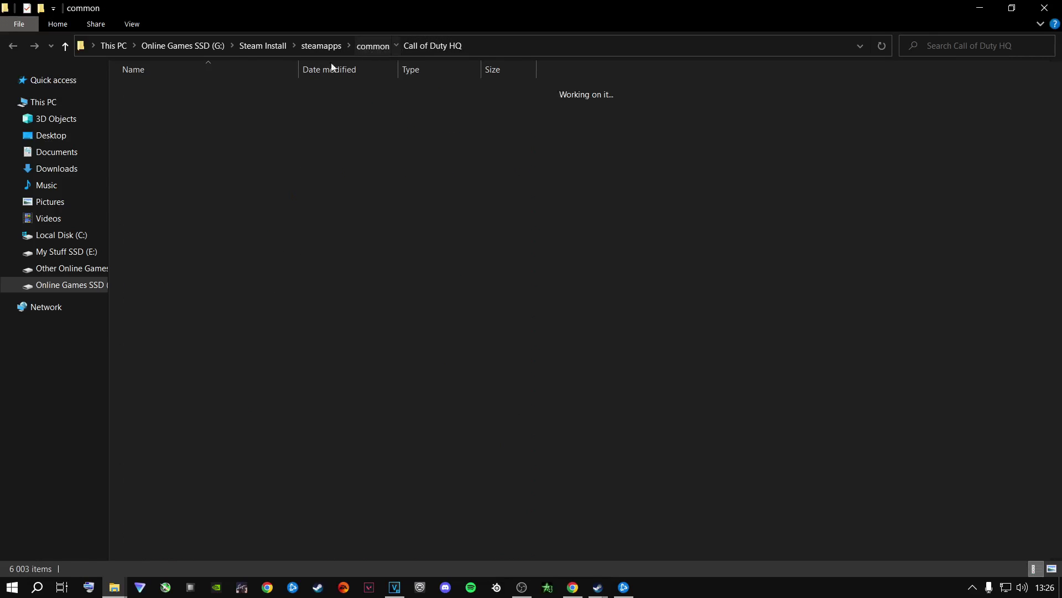
{"action": "mouse_move", "coordinate": [175, 151]}
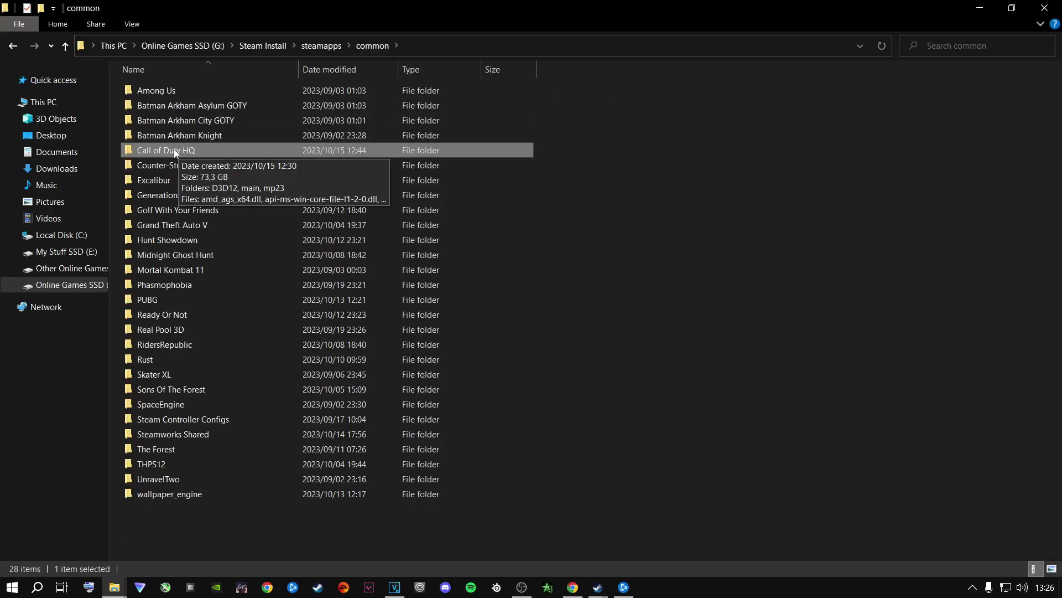
{"action": "right_click", "coordinate": [494, 533]}
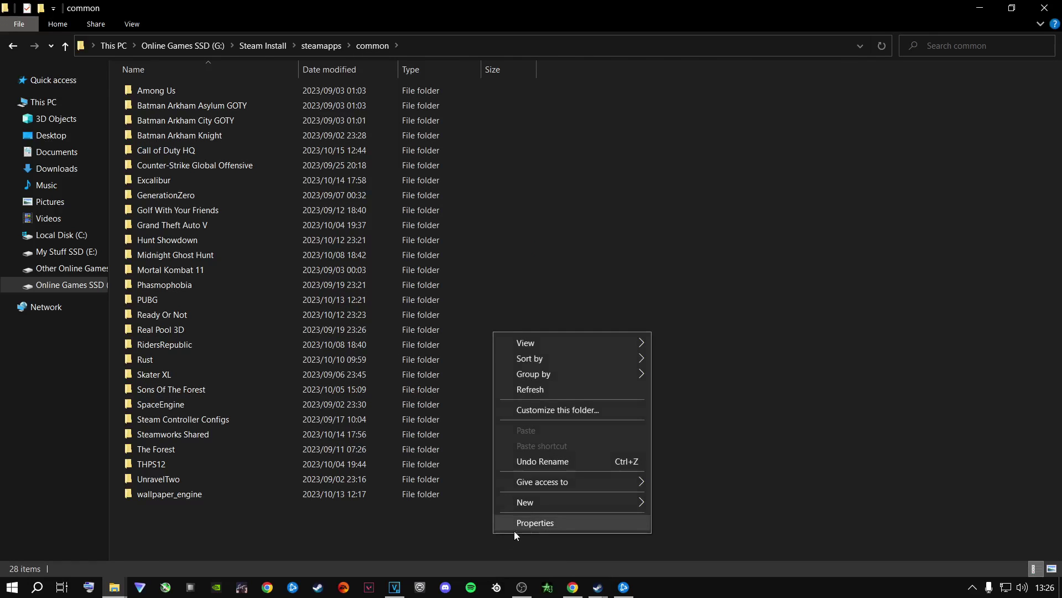
{"action": "mouse_move", "coordinate": [569, 504]}
{"action": "left_click", "coordinate": [671, 503]}
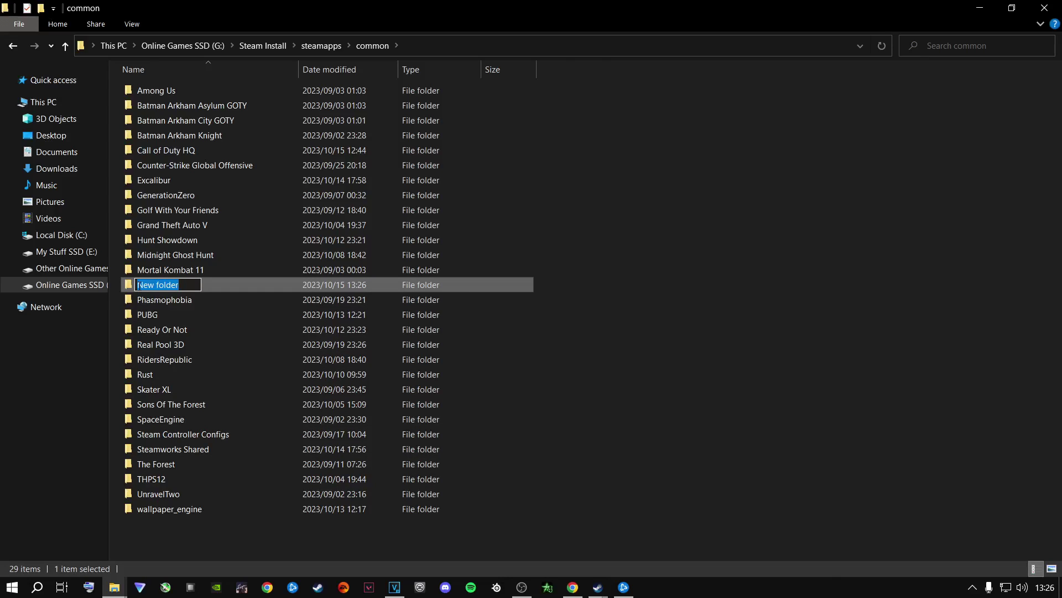
{"action": "type", "text": "Call"}
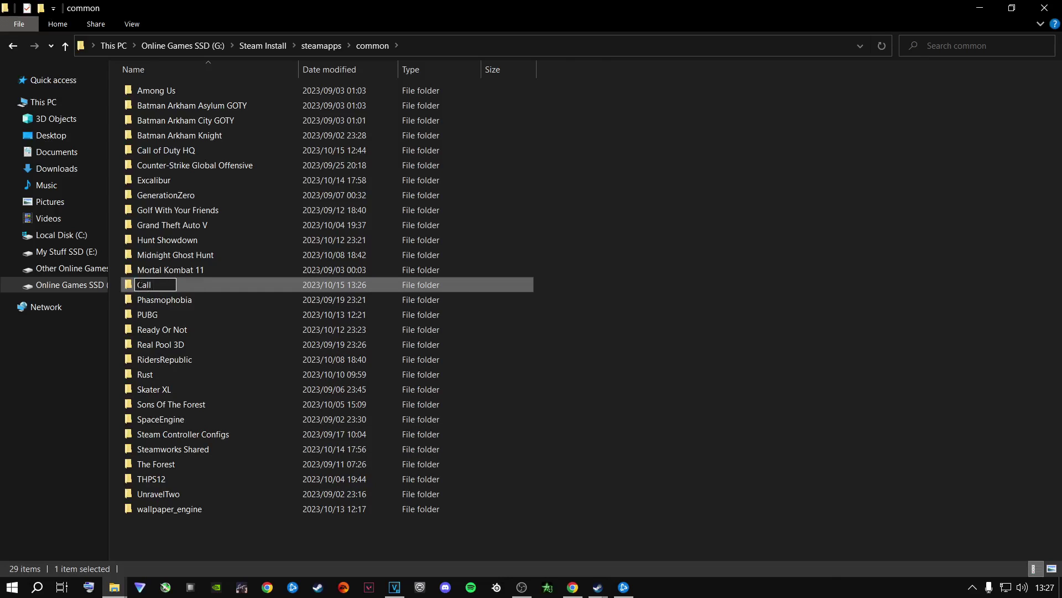
{"action": "type", "text": " Of Duty mw3"}
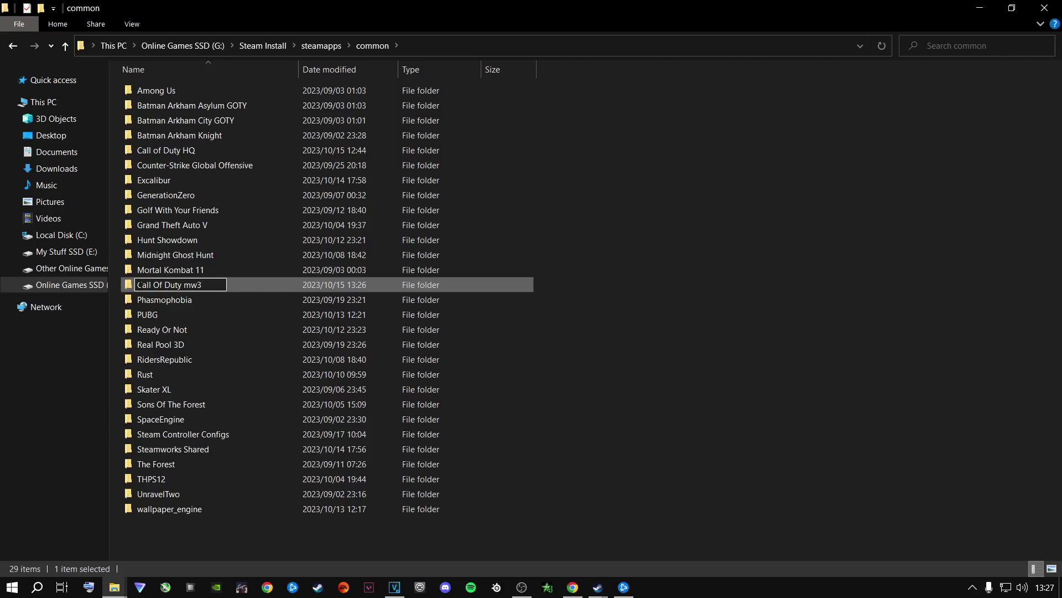
Finish naming Call Of Duty mw3, move Call of Duty HQ into it, and close Explorer
{"action": "left_click", "coordinate": [591, 388]}
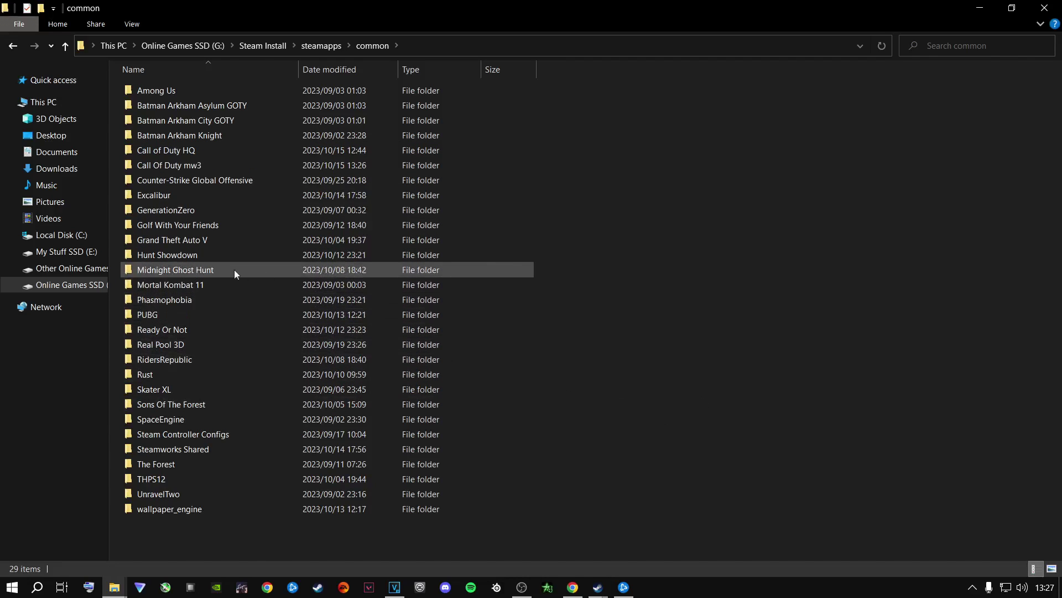
{"action": "right_click", "coordinate": [171, 150]}
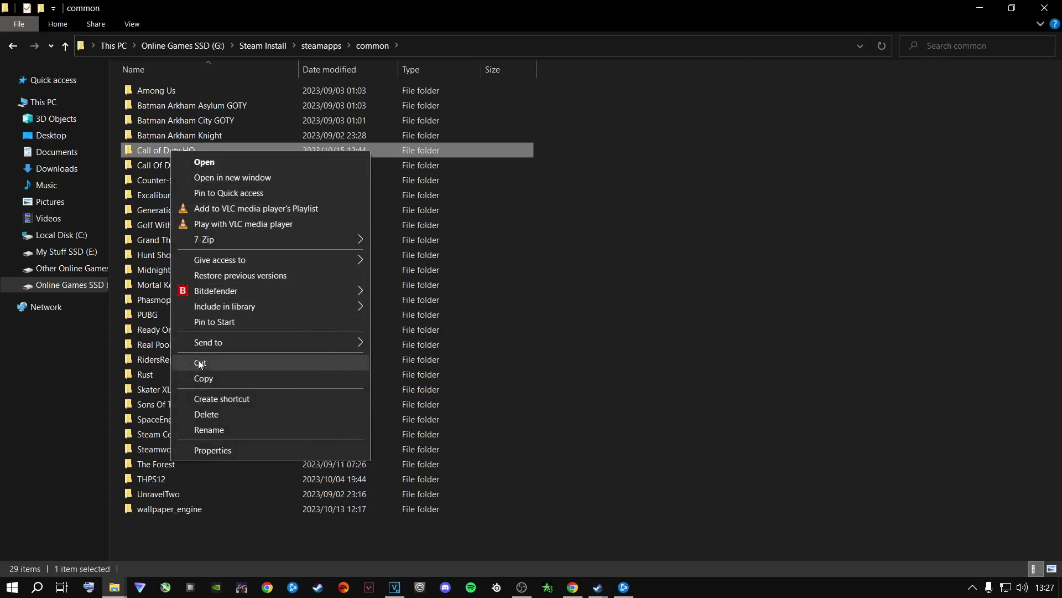
{"action": "left_click", "coordinate": [199, 361]}
{"action": "double_click", "coordinate": [161, 168]}
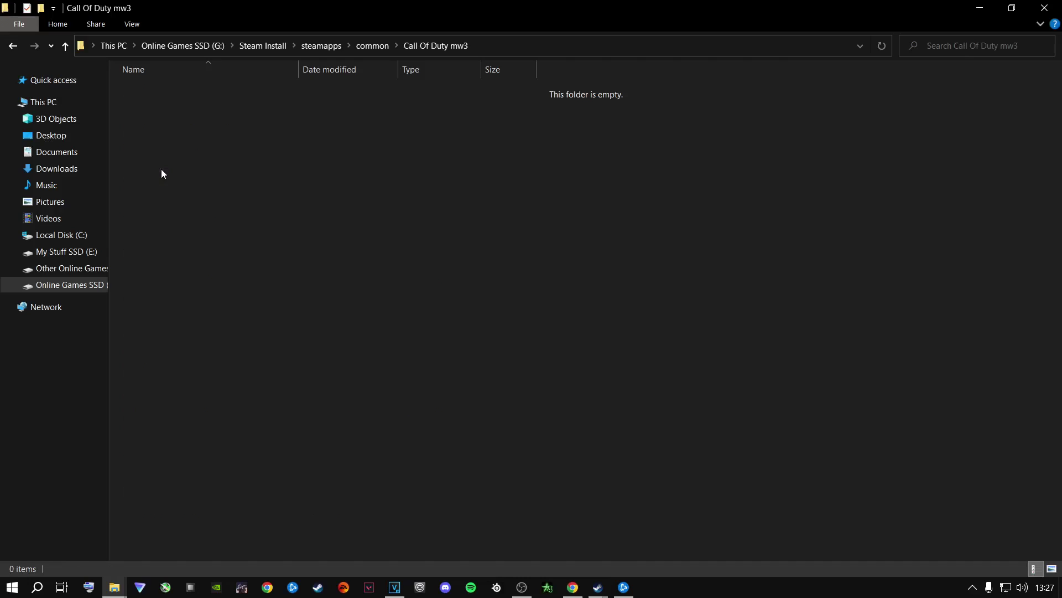
{"action": "right_click", "coordinate": [200, 182]}
{"action": "left_click", "coordinate": [232, 280]}
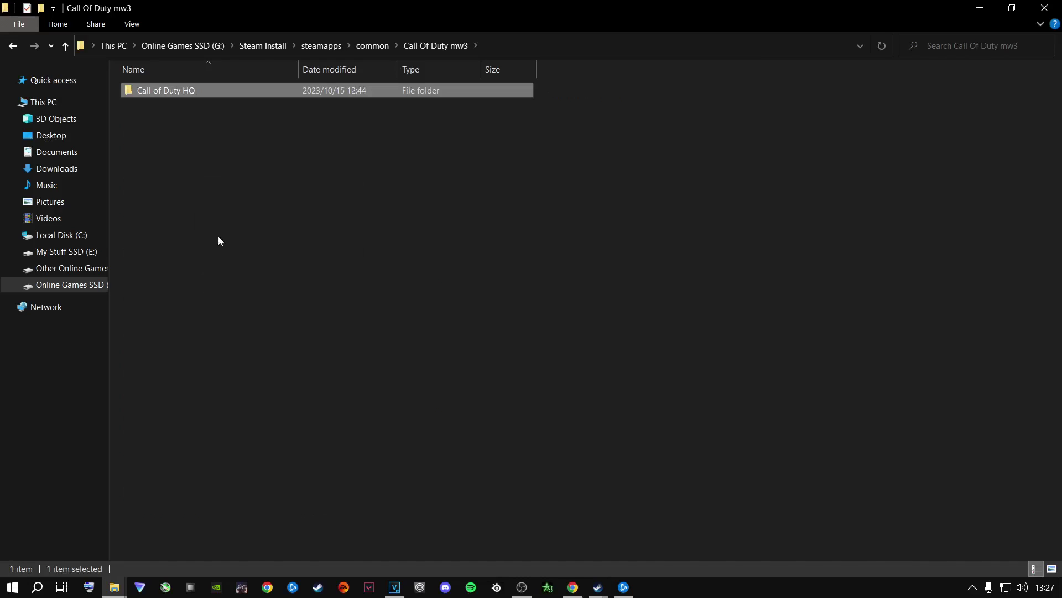
{"action": "left_click", "coordinate": [13, 45]}
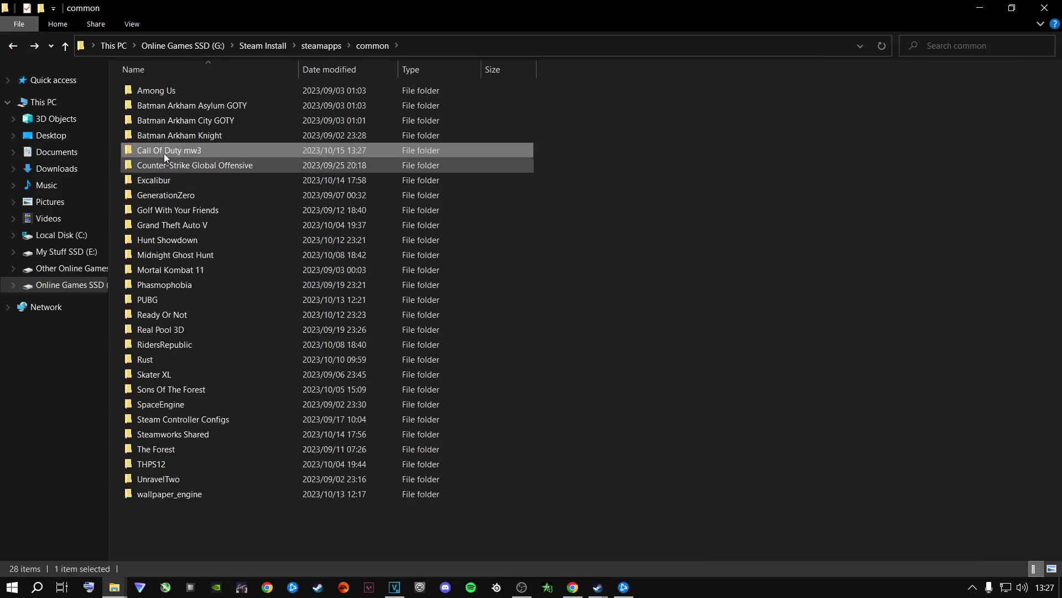
{"action": "left_click", "coordinate": [1045, 8]}
Uninstall Call of Duty from the Steam library, then reinstall it onto Online Games SSD (G:)
{"action": "left_click", "coordinate": [810, 92]}
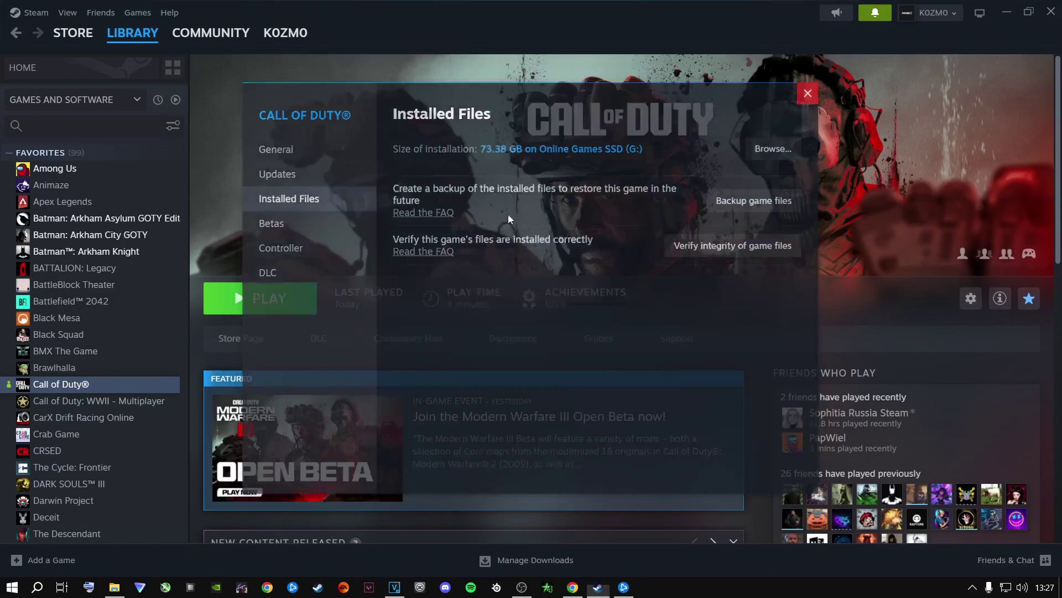
{"action": "right_click", "coordinate": [76, 383]}
{"action": "mouse_move", "coordinate": [100, 463]}
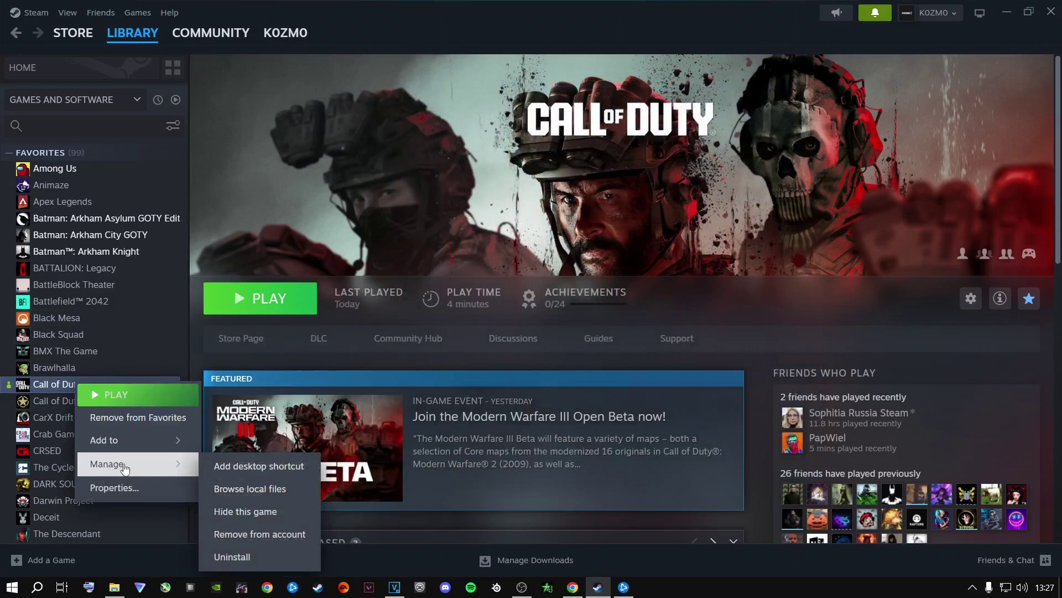
{"action": "left_click", "coordinate": [231, 557]}
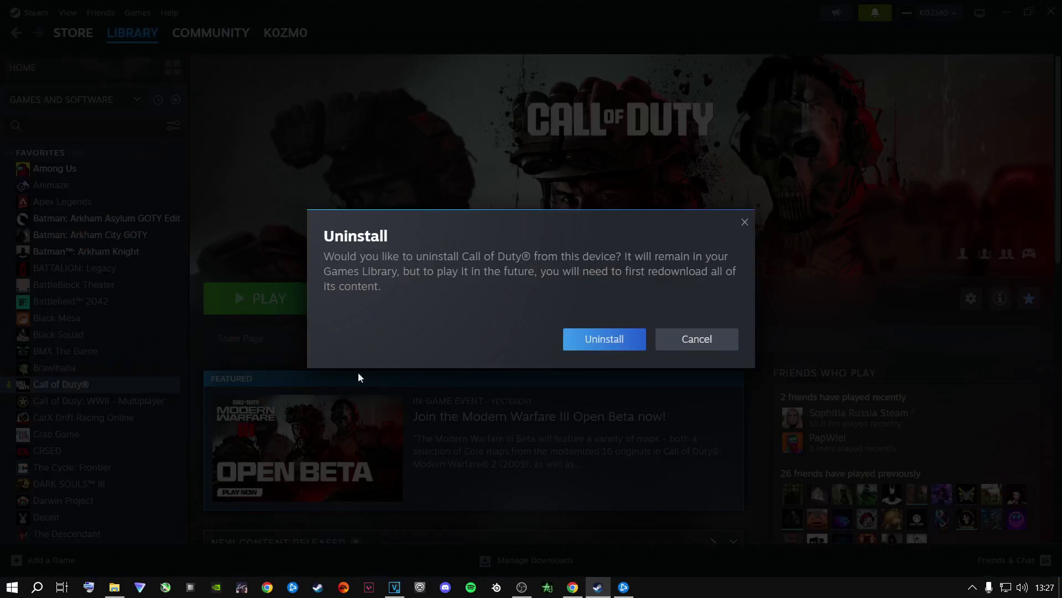
{"action": "left_click", "coordinate": [581, 340]}
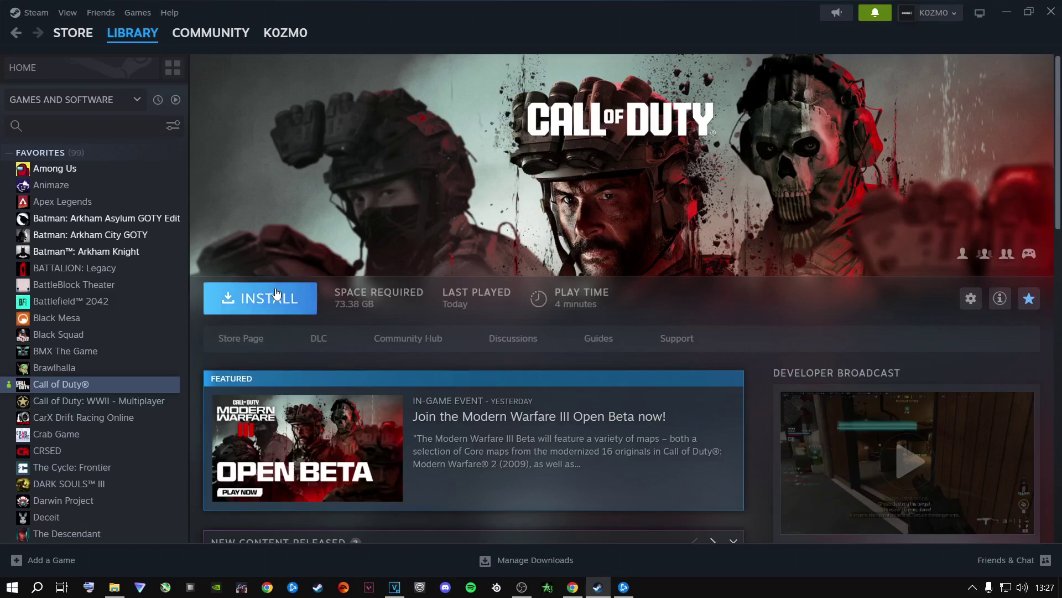
{"action": "left_click", "coordinate": [299, 304]}
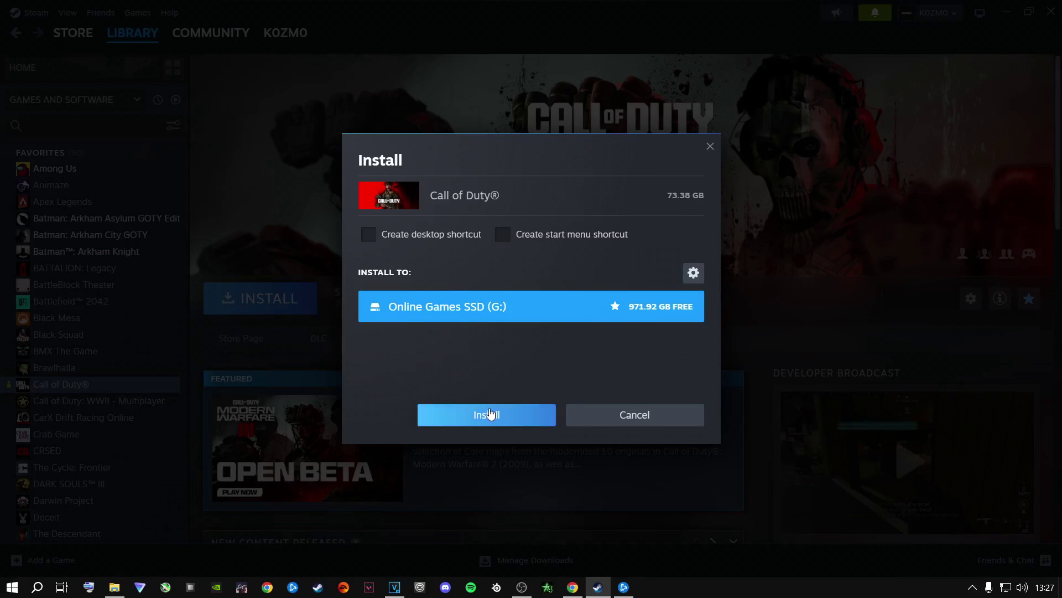
{"action": "left_click", "coordinate": [486, 418]}
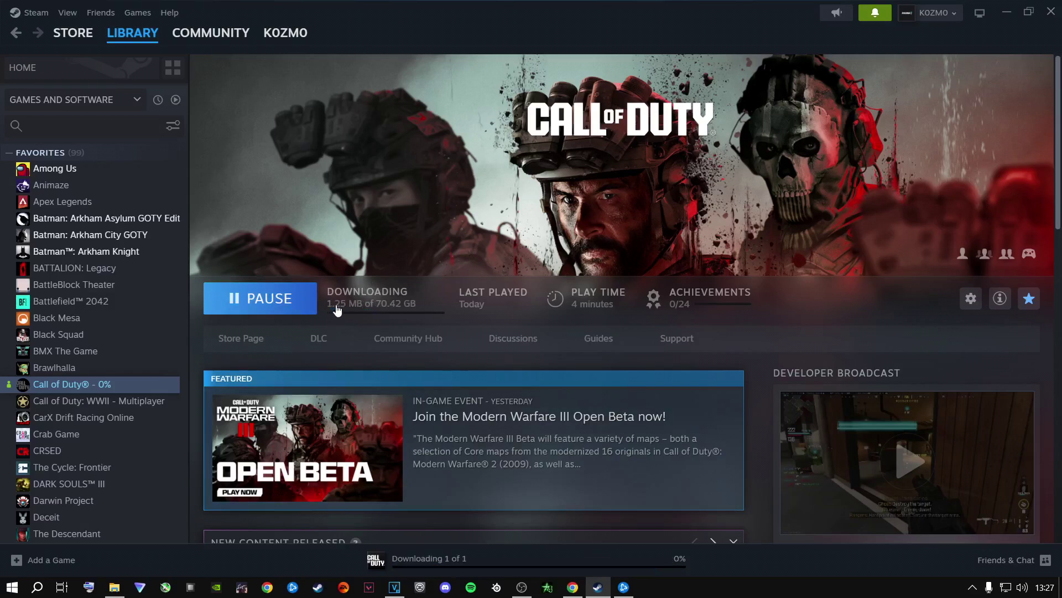
Pause the fresh Call of Duty download and uninstall the game again via Manage > Uninstall
{"action": "left_click", "coordinate": [283, 299]}
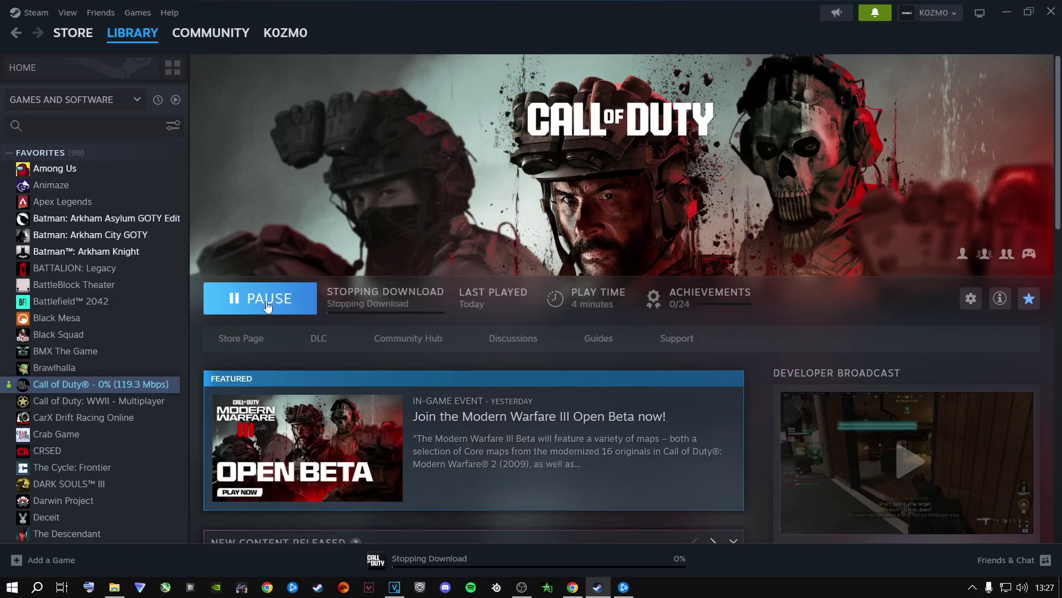
{"action": "right_click", "coordinate": [114, 383]}
{"action": "mouse_move", "coordinate": [144, 464]}
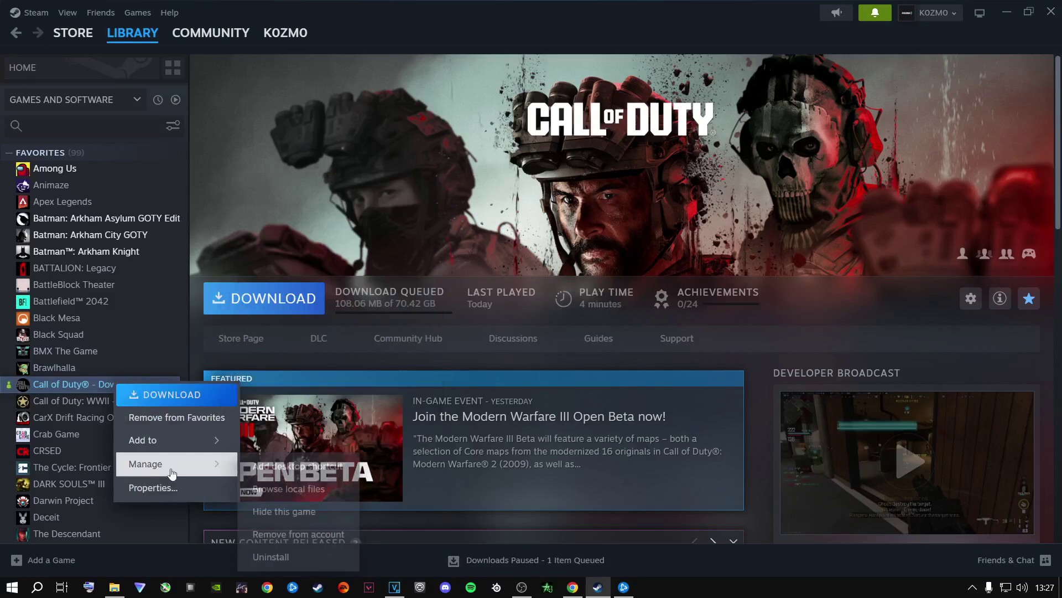
{"action": "left_click", "coordinate": [273, 553]}
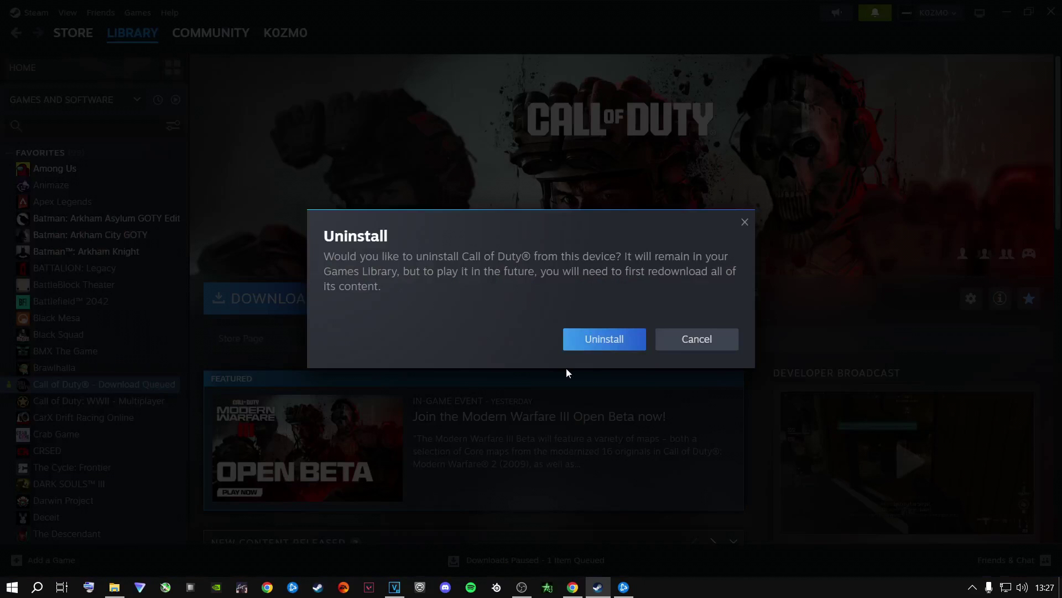
{"action": "left_click", "coordinate": [607, 339]}
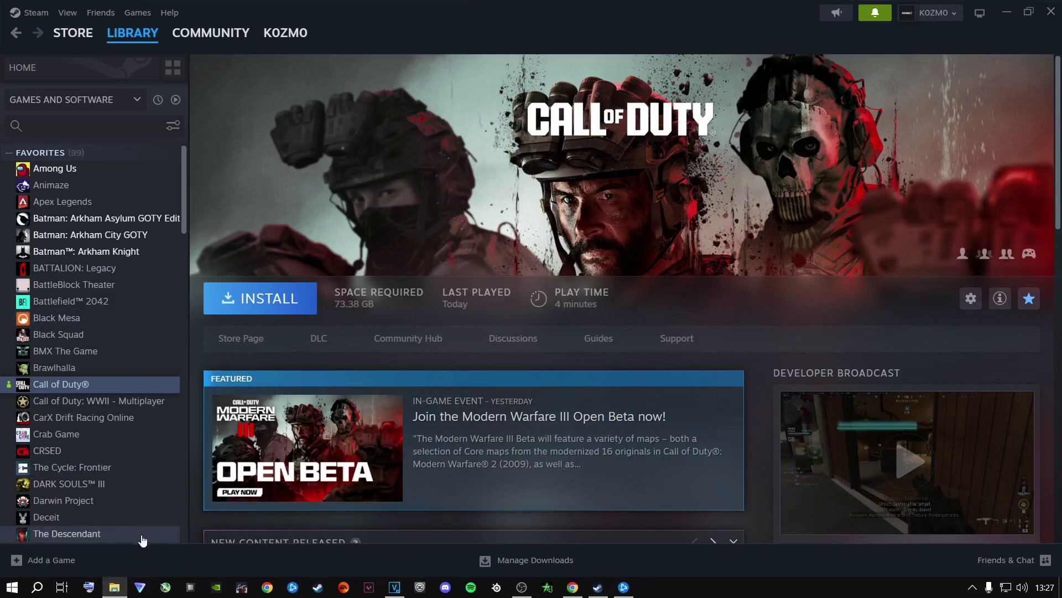
{"action": "key", "text": "super"}
{"action": "key", "text": "Escape"}
Browse File Explorer to G:\Steam Install\steamapps\common\Call Of Duty mw3
{"action": "key", "text": "super+e"}
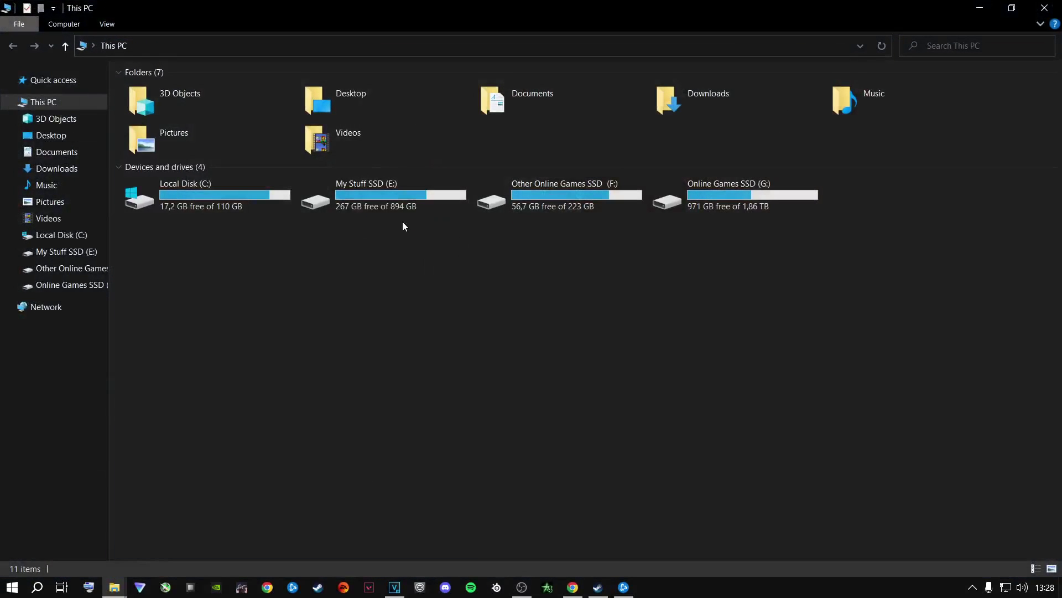
{"action": "double_click", "coordinate": [546, 196]}
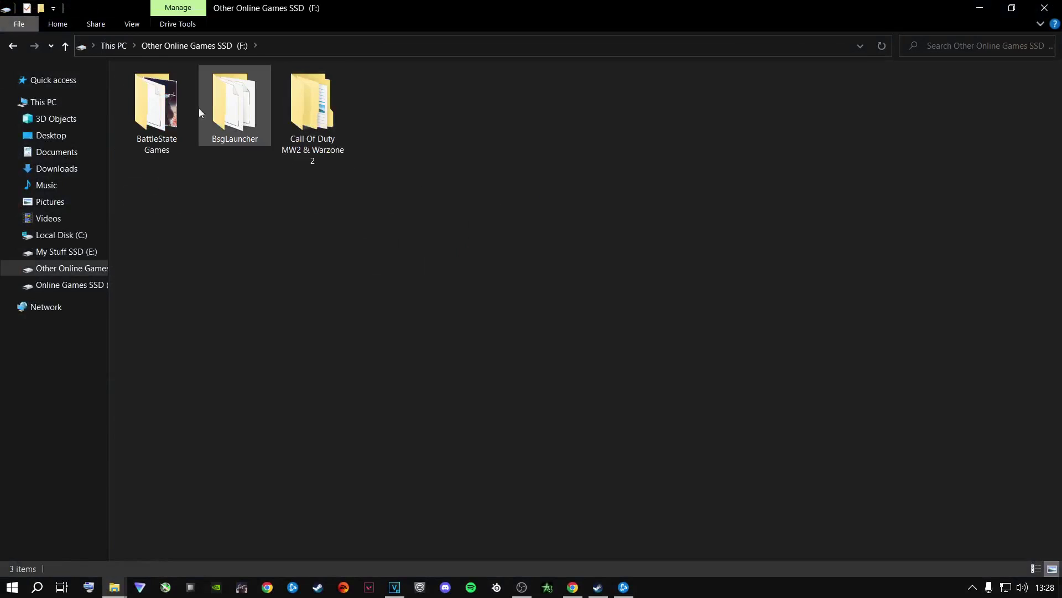
{"action": "left_click", "coordinate": [12, 46]}
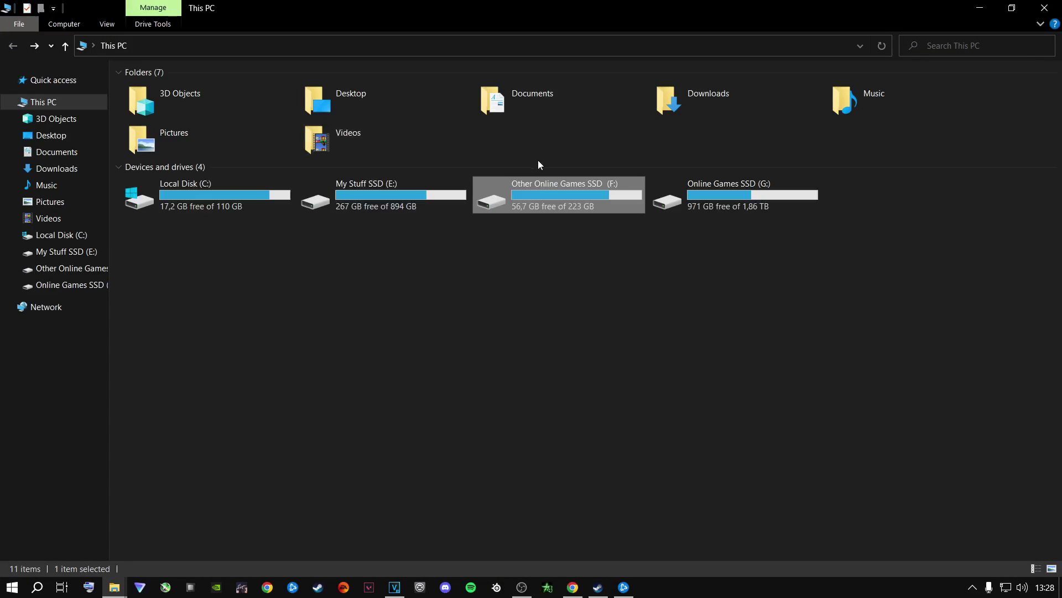
{"action": "double_click", "coordinate": [671, 194]}
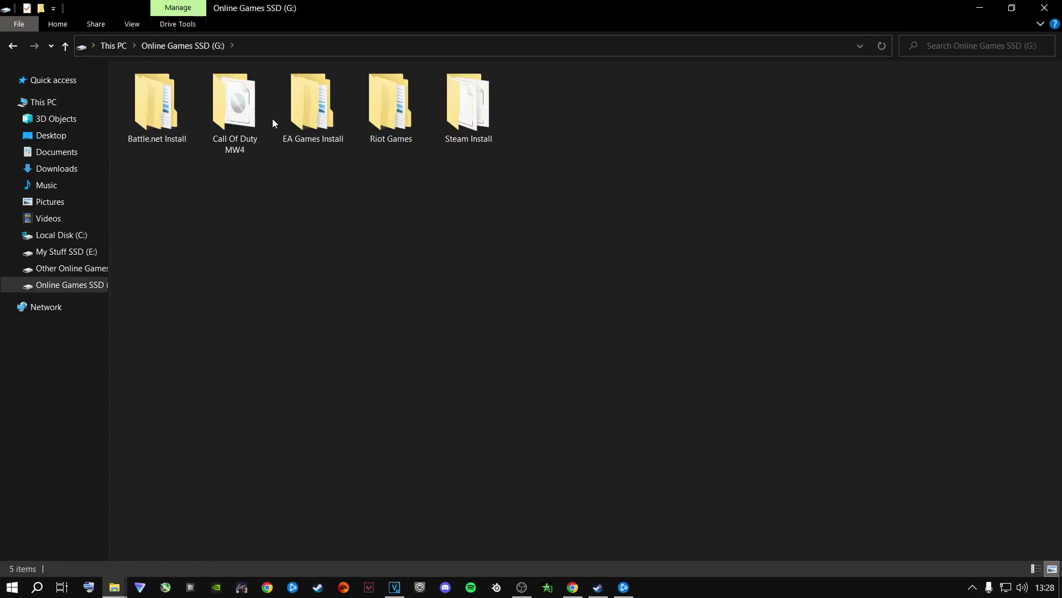
{"action": "double_click", "coordinate": [482, 117]}
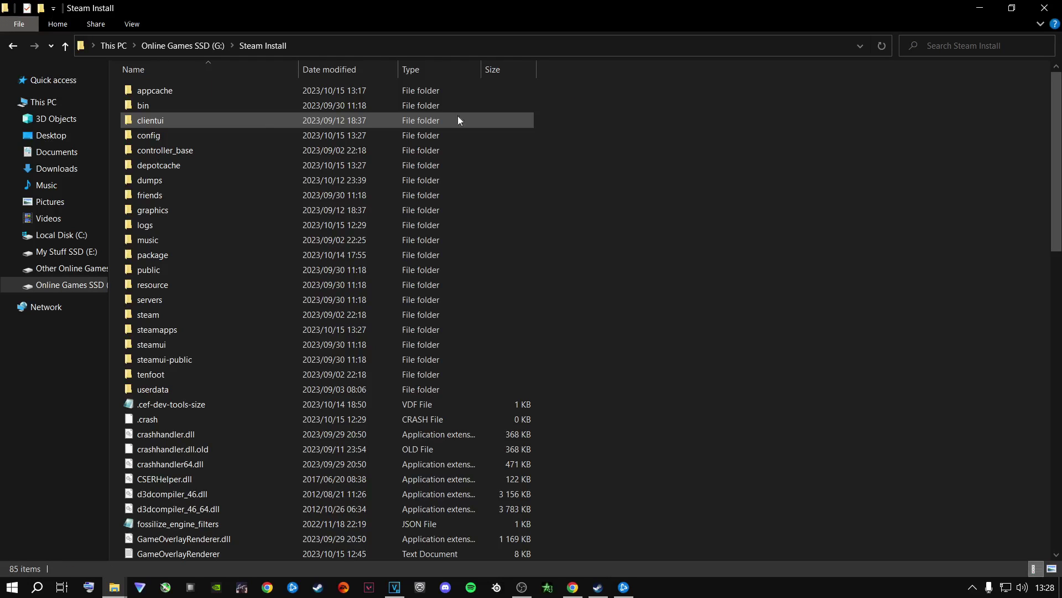
{"action": "double_click", "coordinate": [158, 330]}
{"action": "double_click", "coordinate": [160, 90]}
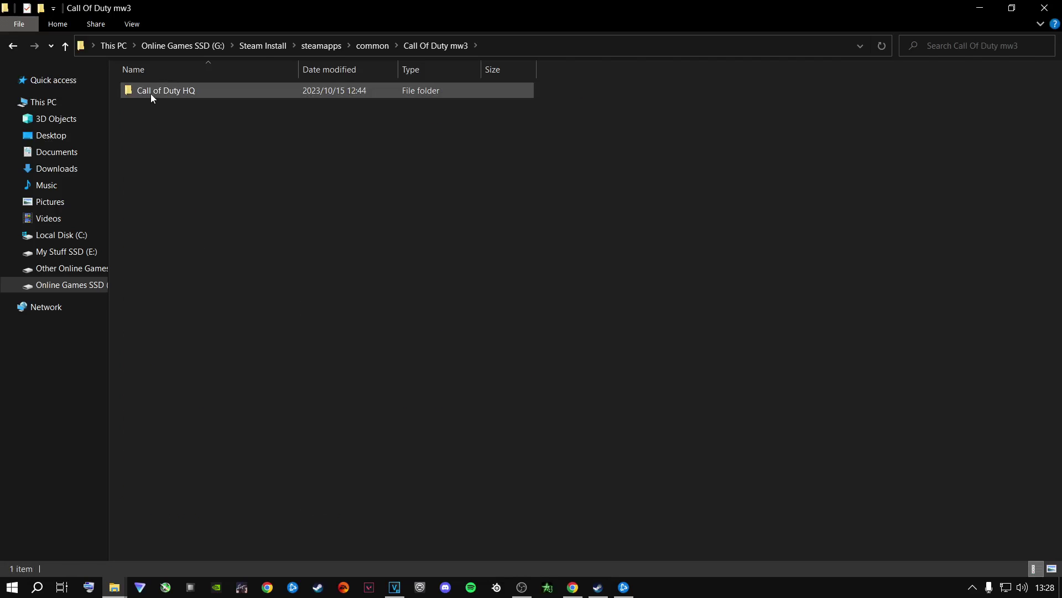
Cut all 6,003 game files from the nested Call of Duty HQ folder
{"action": "double_click", "coordinate": [150, 94]}
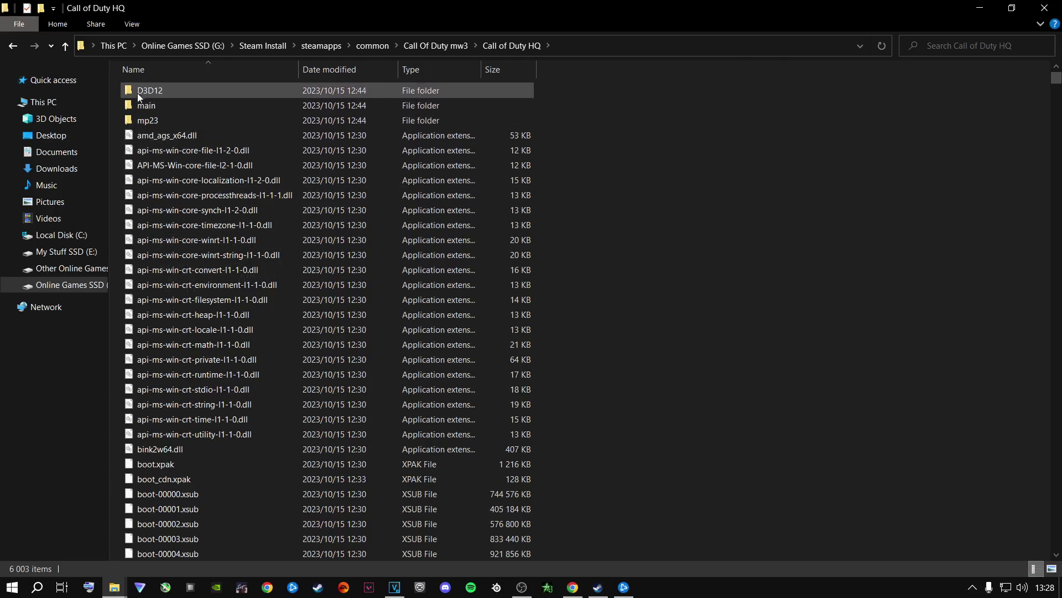
{"action": "left_click", "coordinate": [139, 95]}
{"action": "key", "text": "ctrl+a"}
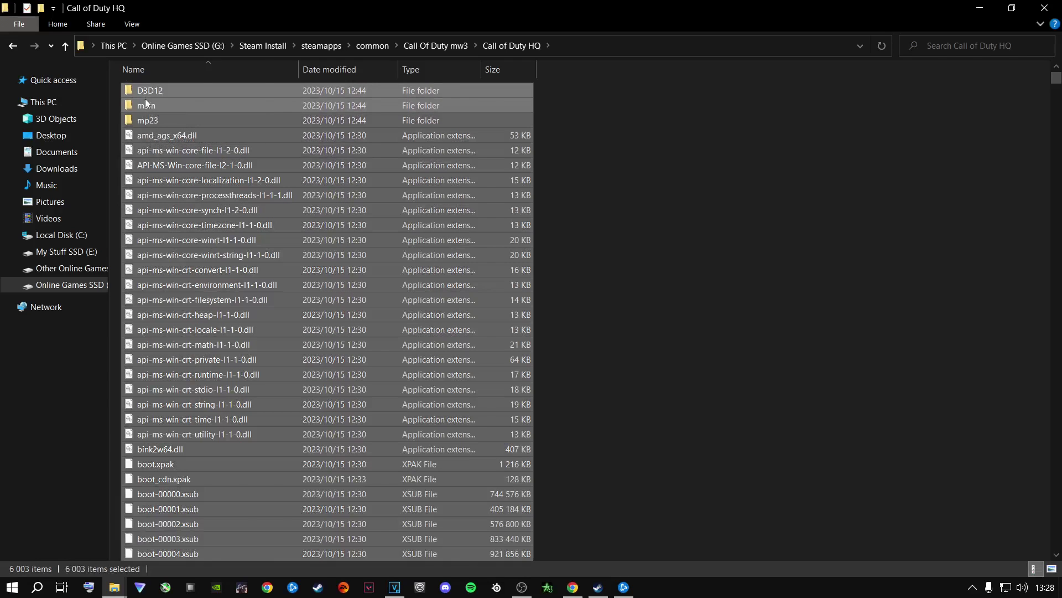
{"action": "right_click", "coordinate": [147, 88]}
{"action": "left_click", "coordinate": [178, 202]}
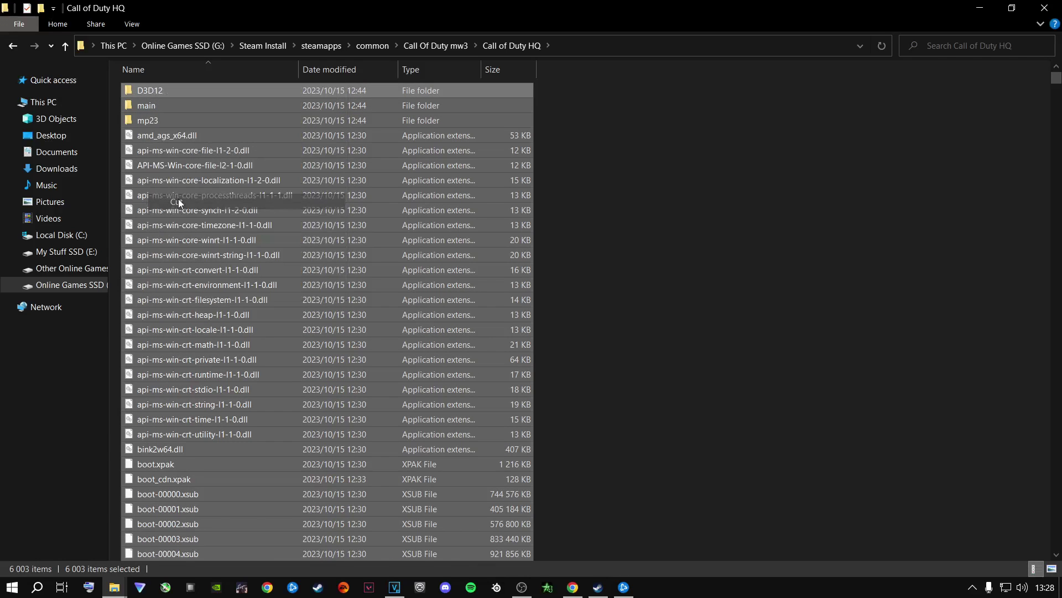
Paste the game files into the empty Call of Duty HQ folder under common
{"action": "left_click", "coordinate": [18, 49]}
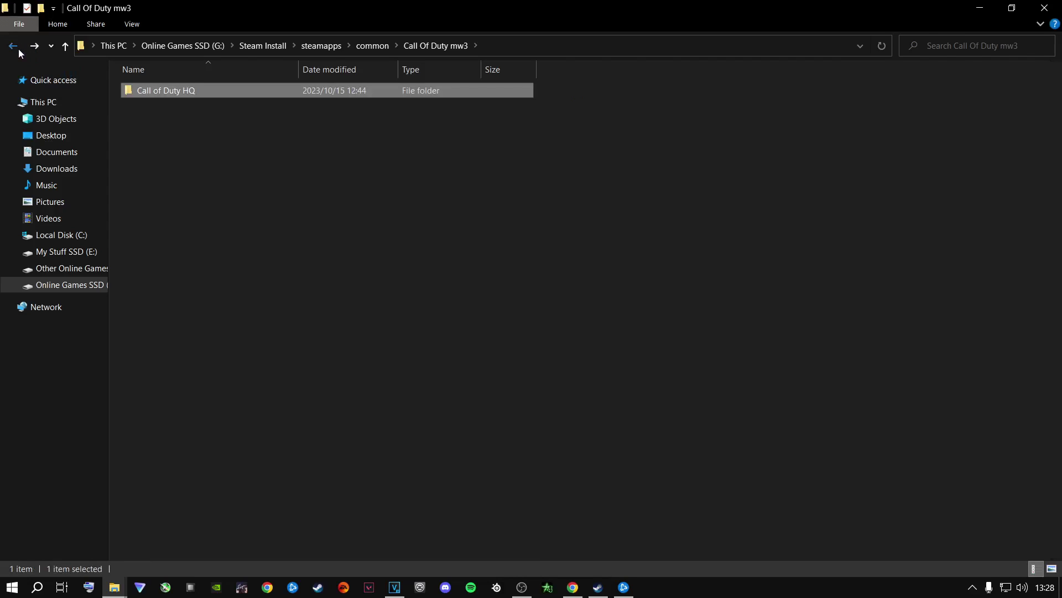
{"action": "left_click", "coordinate": [18, 48]}
{"action": "double_click", "coordinate": [171, 149]}
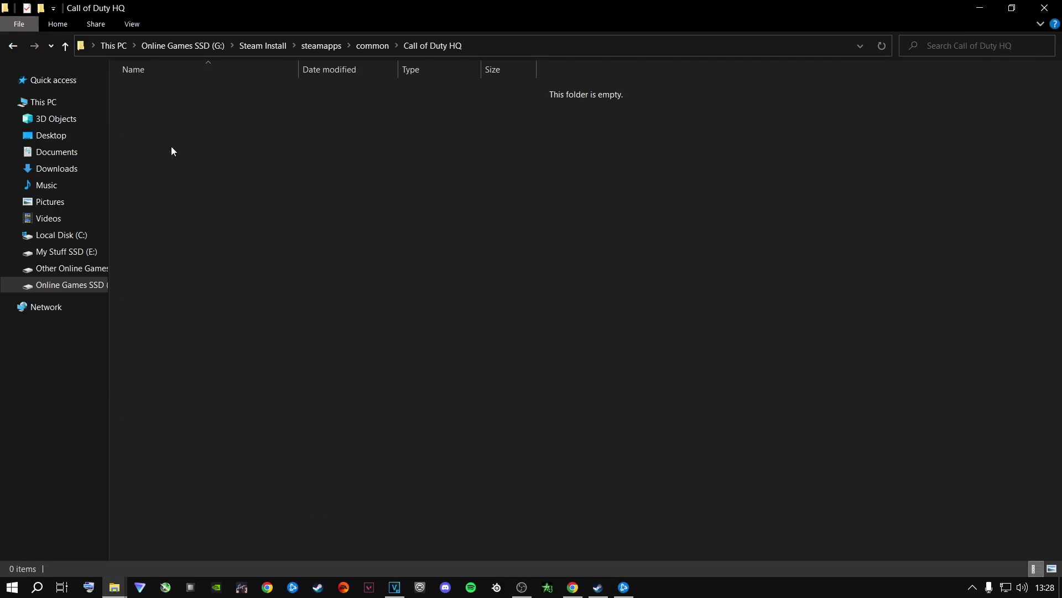
{"action": "right_click", "coordinate": [171, 147]}
{"action": "left_click", "coordinate": [215, 246]}
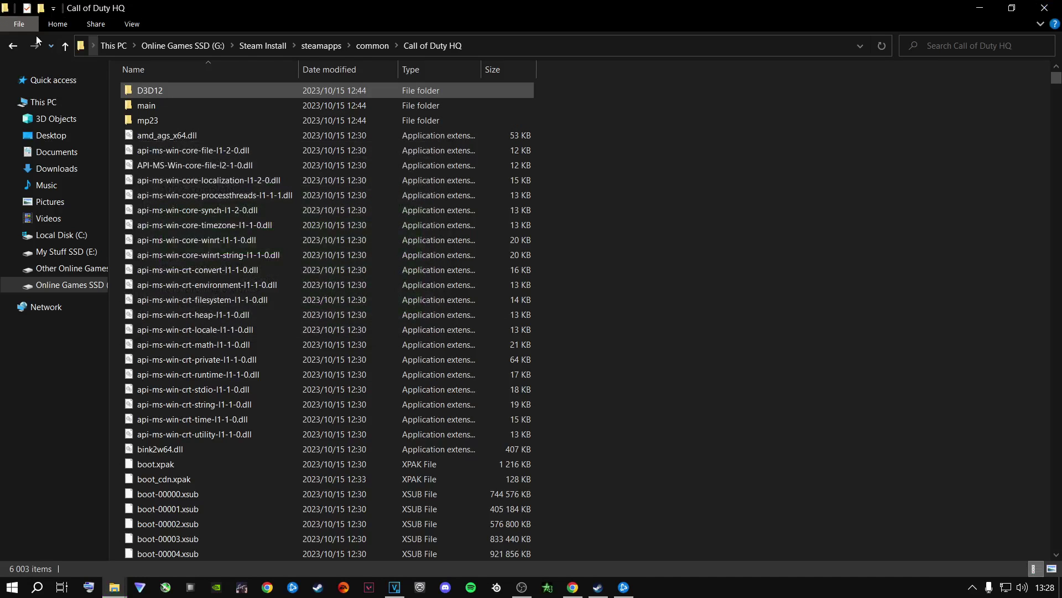
Delete the leftover Call Of Duty mw3 folder from common and close File Explorer
{"action": "left_click", "coordinate": [13, 45]}
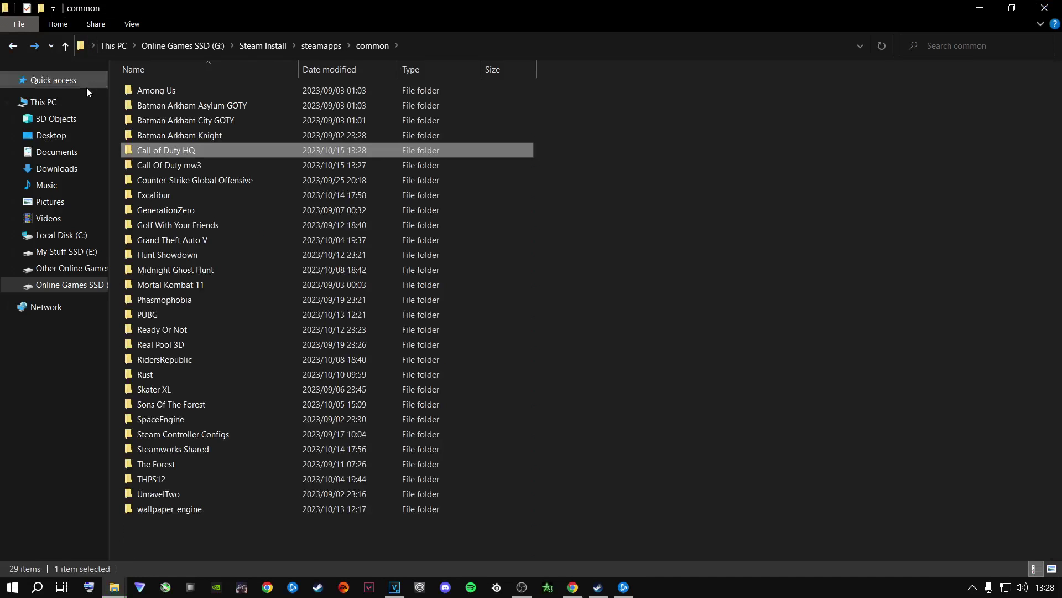
{"action": "right_click", "coordinate": [168, 165]}
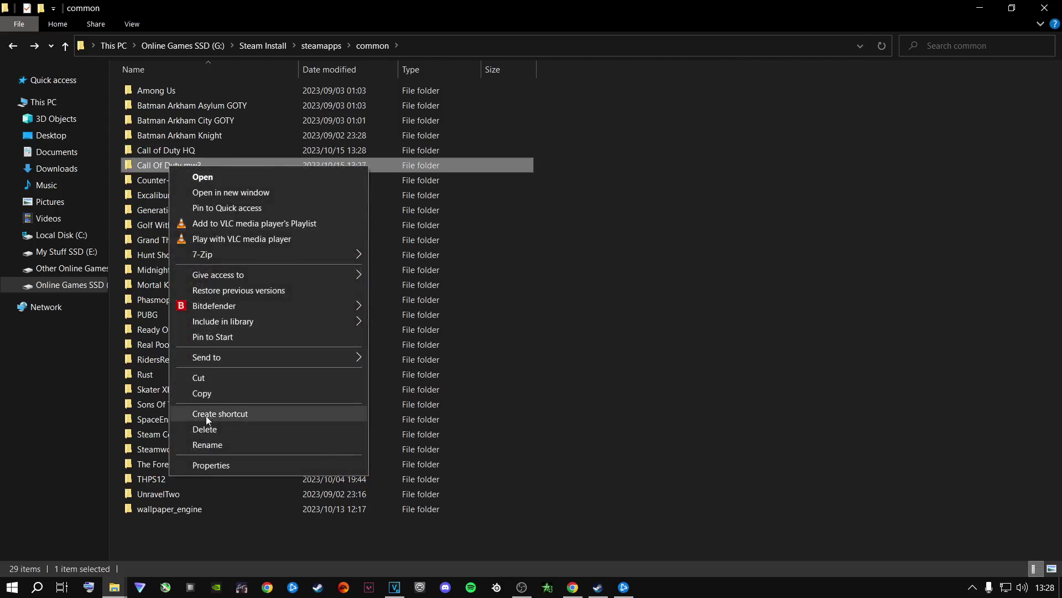
{"action": "left_click", "coordinate": [208, 430]}
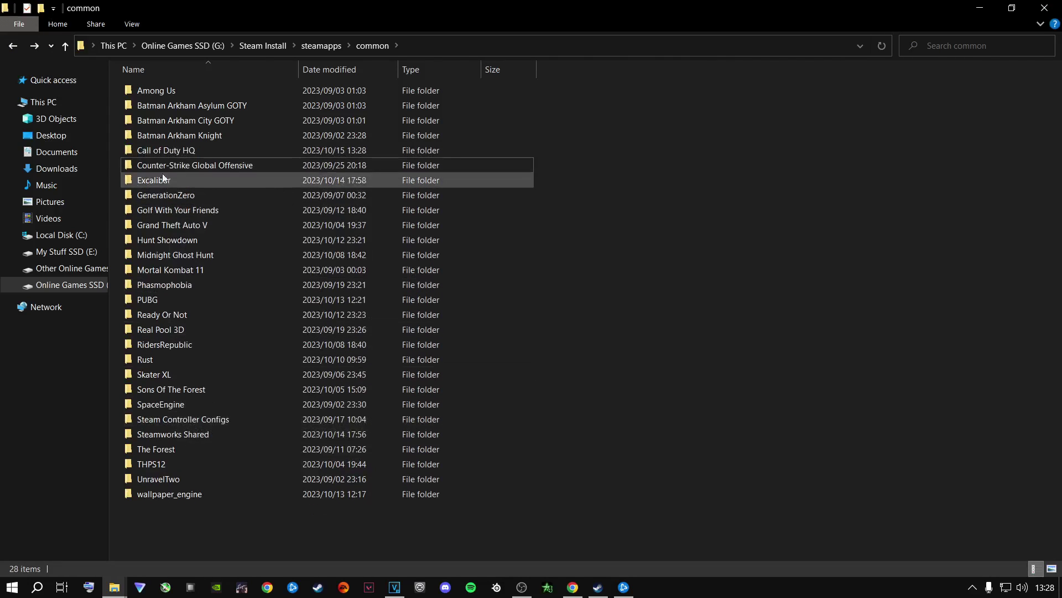
{"action": "left_click", "coordinate": [1040, 7]}
Install Call of Duty again to Online Games SSD (G:) so Steam validates the moved files
{"action": "left_click", "coordinate": [266, 310]}
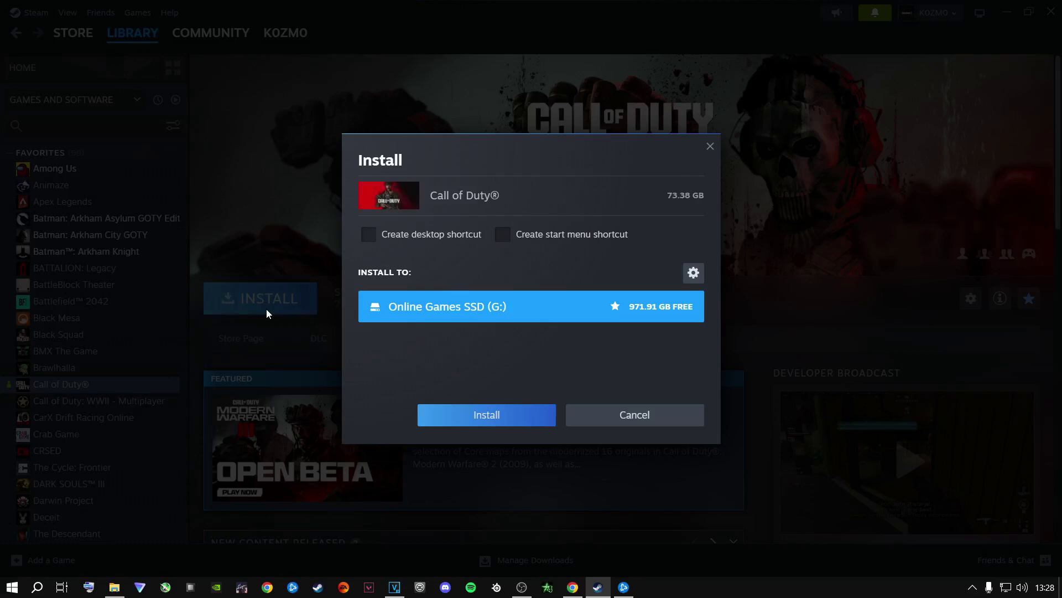
{"action": "left_click", "coordinate": [487, 424]}
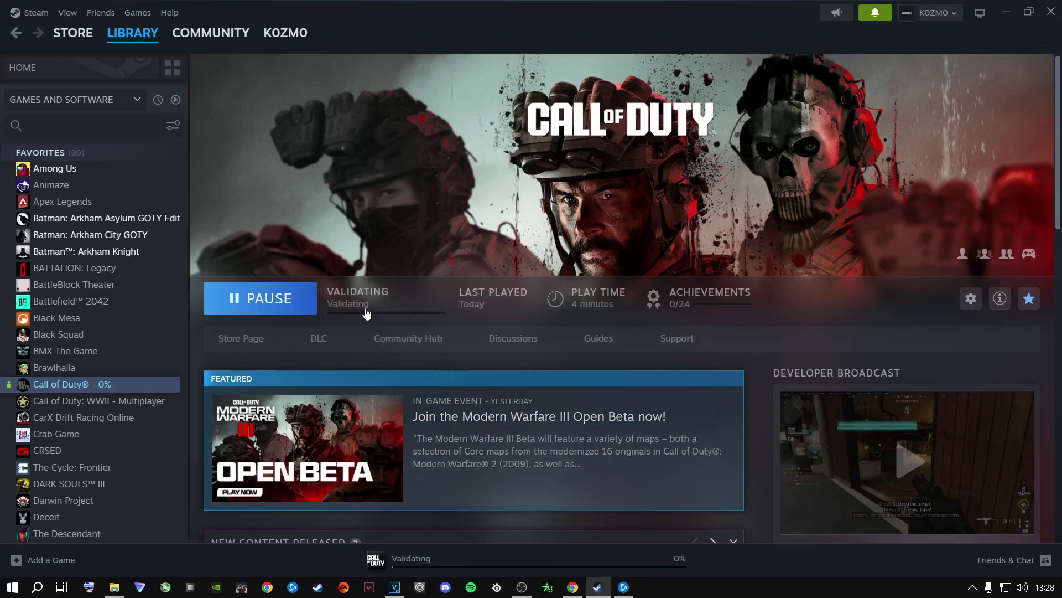
Open Steam's Downloads page from the Library menu to follow the Call of Duty validation
{"action": "mouse_move", "coordinate": [133, 36]}
{"action": "left_click", "coordinate": [135, 101]}
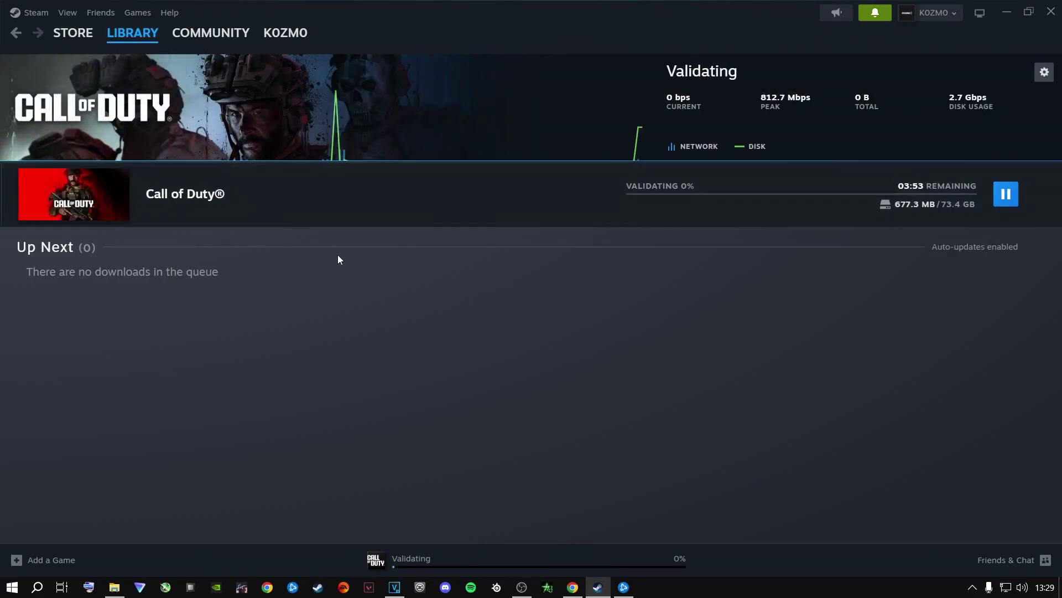